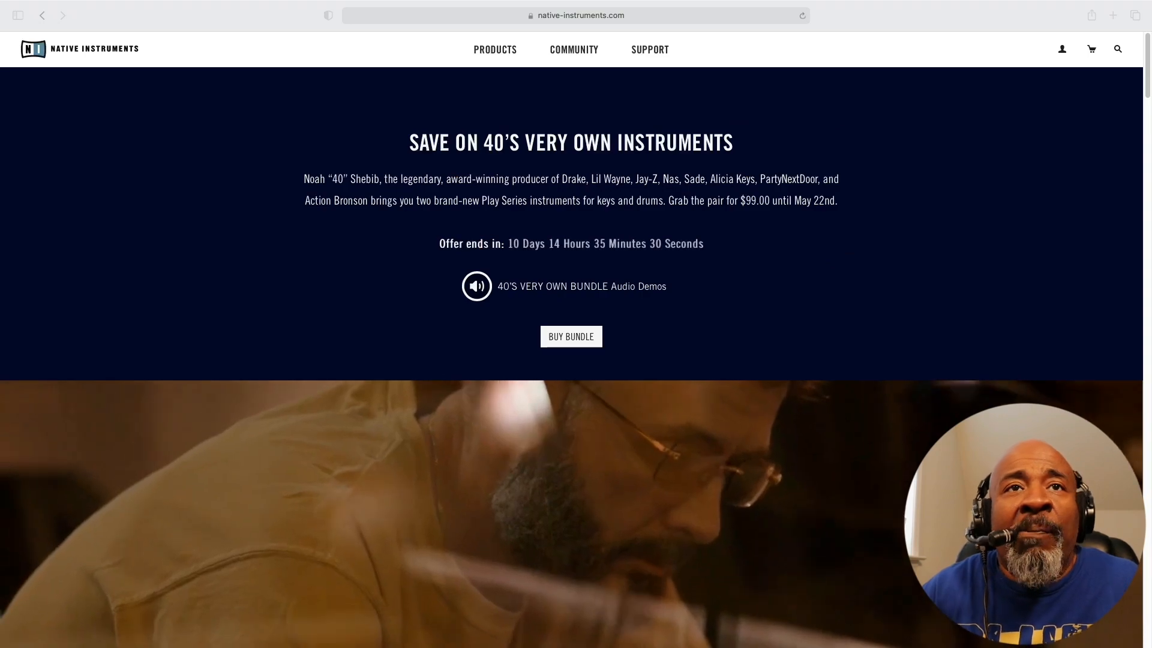
Examine the 40's Very Own bundle page, including the descriptions of the Keys and Drums instruments
scroll(571, 336, "down", 1)
scroll(571, 339, "down", 15)
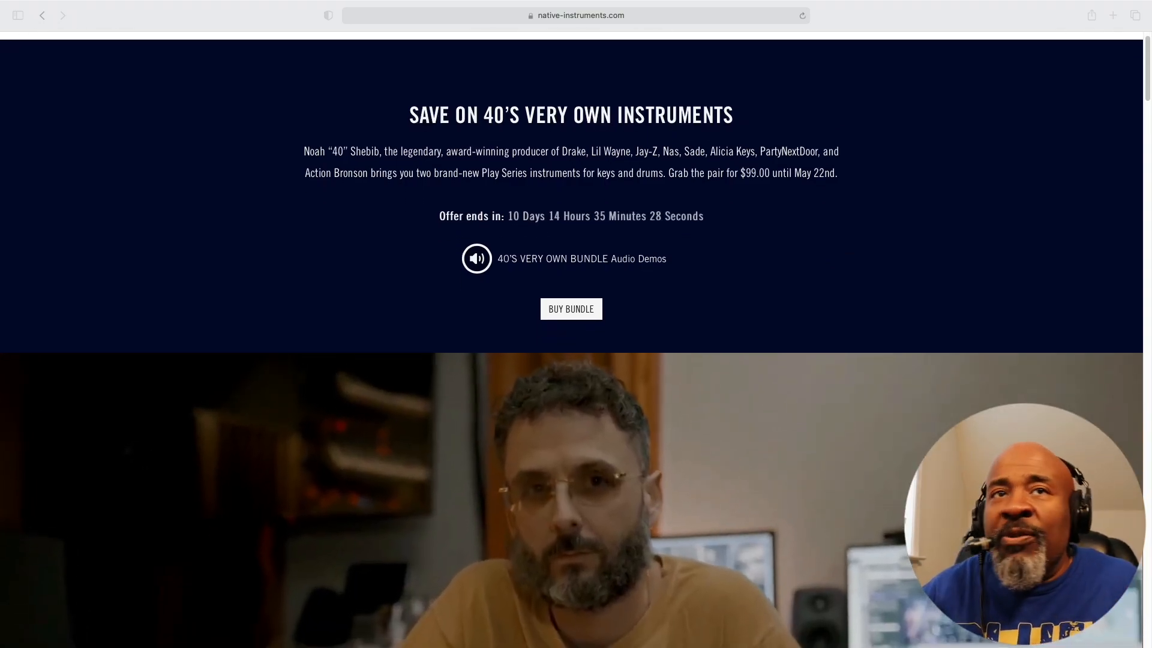
scroll(571, 339, "up", 7)
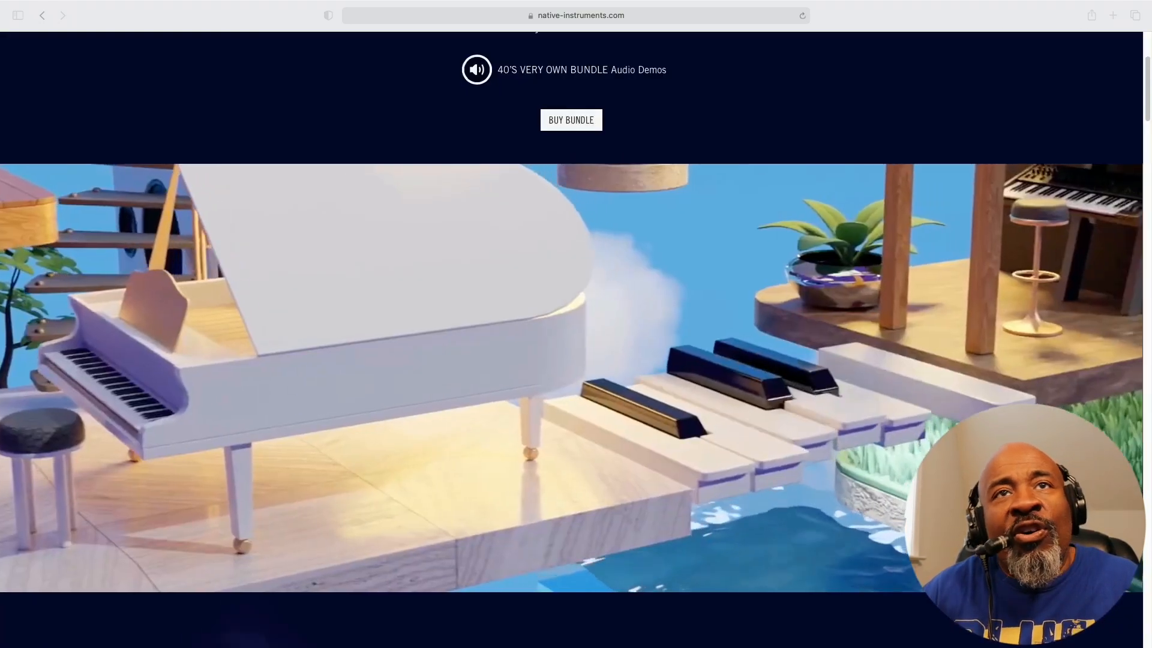
scroll(571, 339, "down", 3)
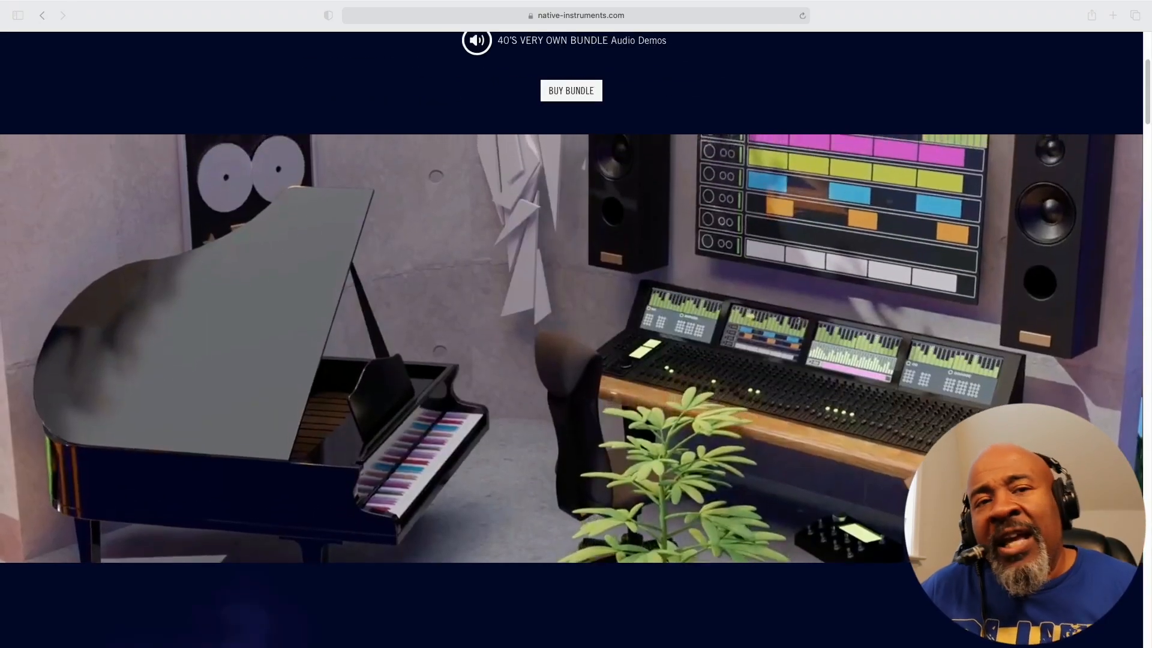
scroll(571, 339, "down", 5)
scroll(571, 339, "down", 15)
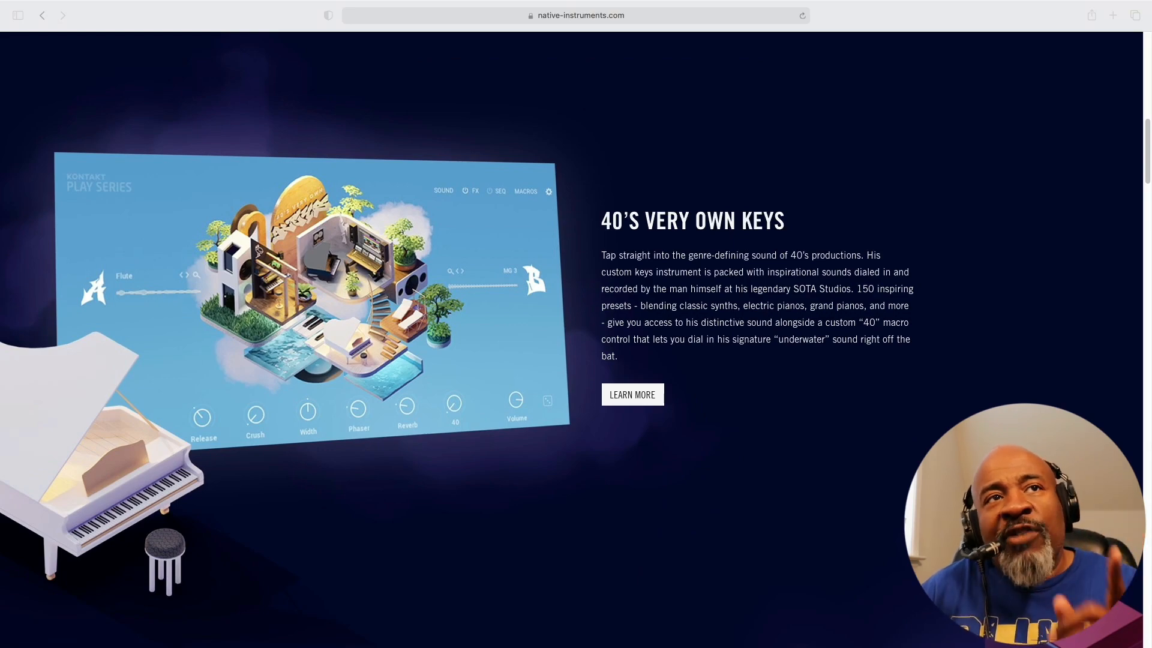
scroll(571, 339, "down", 12)
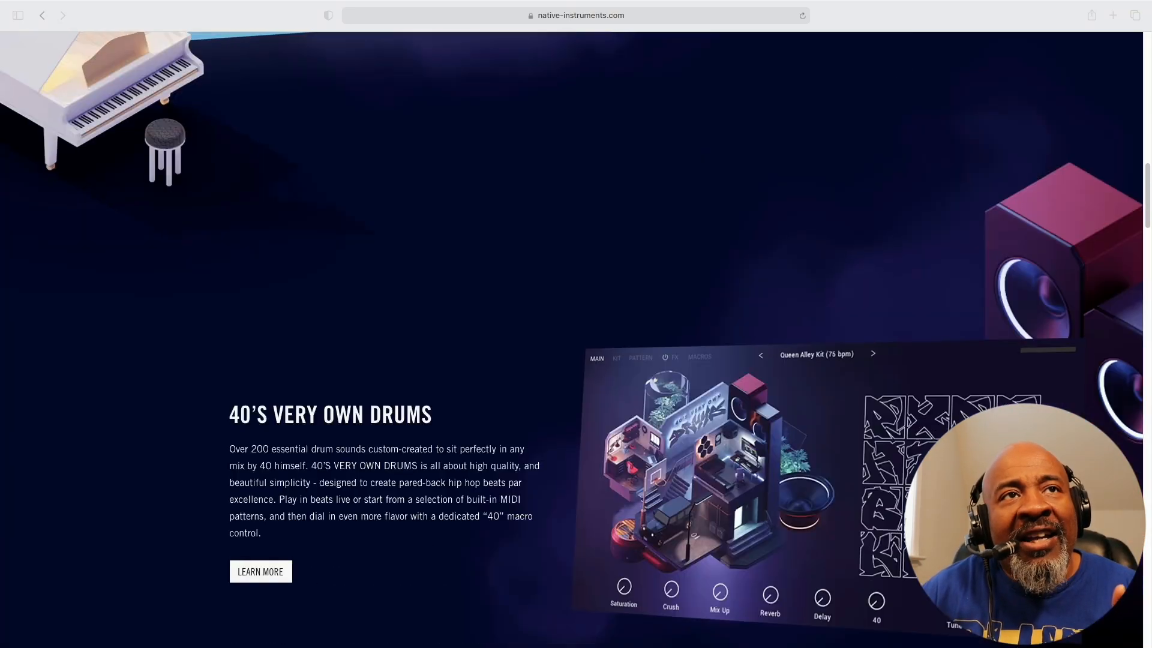
scroll(571, 339, "up", 15)
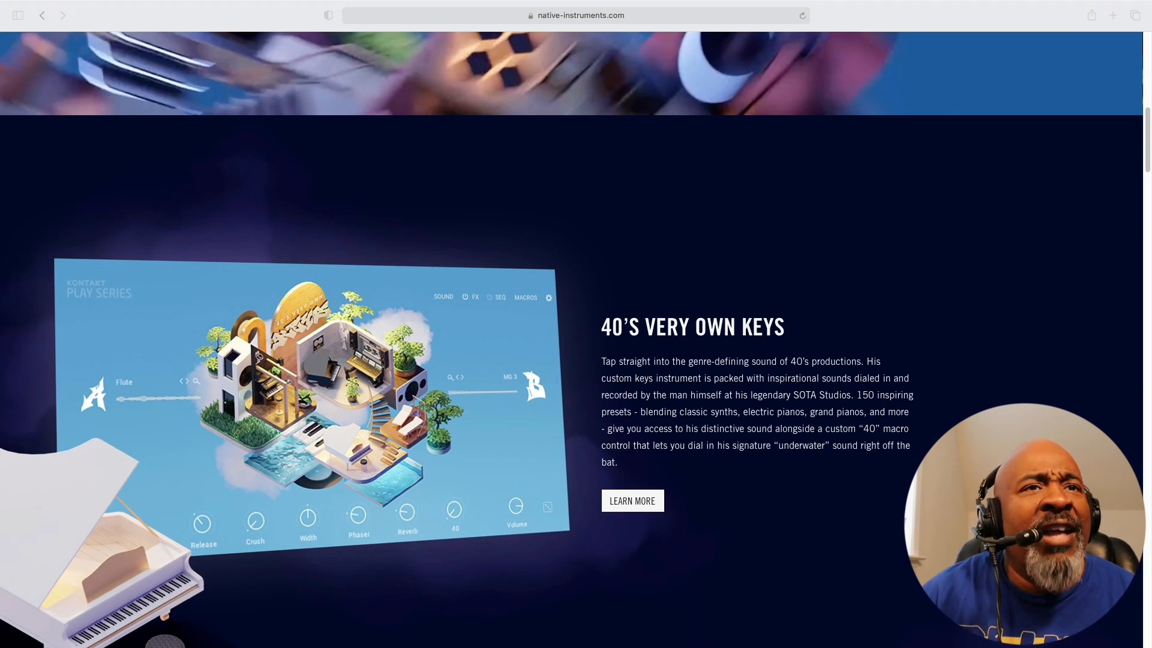
scroll(571, 339, "down", 10)
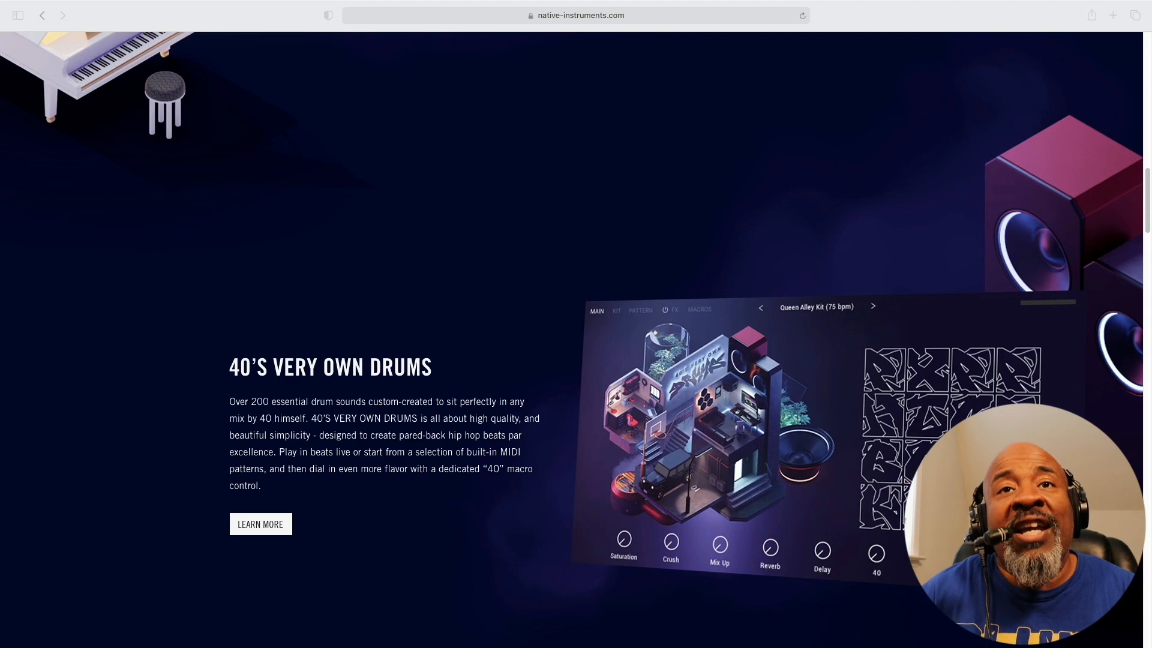
scroll(571, 339, "up", 10)
scroll(571, 339, "down", 10)
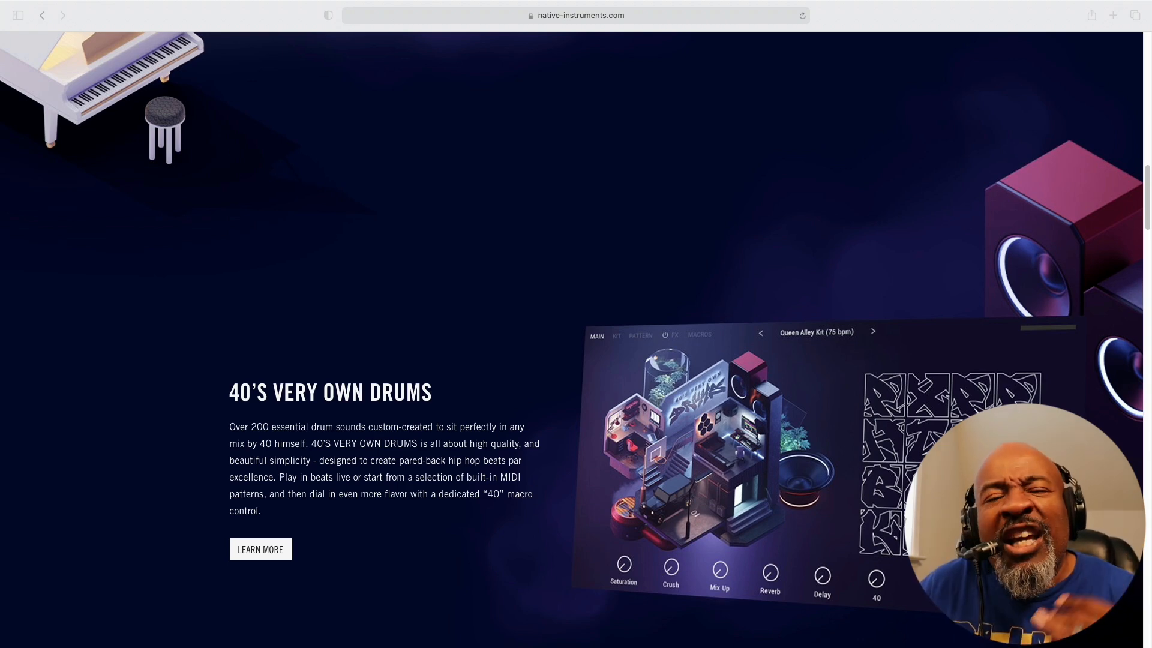
scroll(576, 324, "down", 1)
scroll(576, 323, "up", 5)
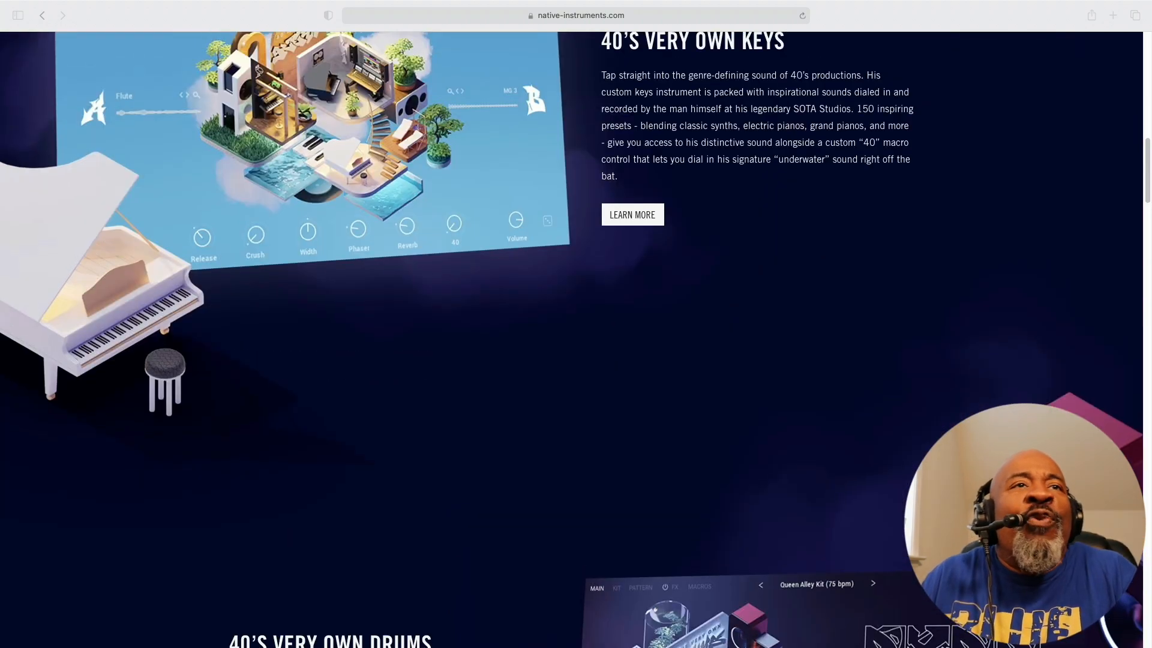
scroll(576, 323, "up", 1)
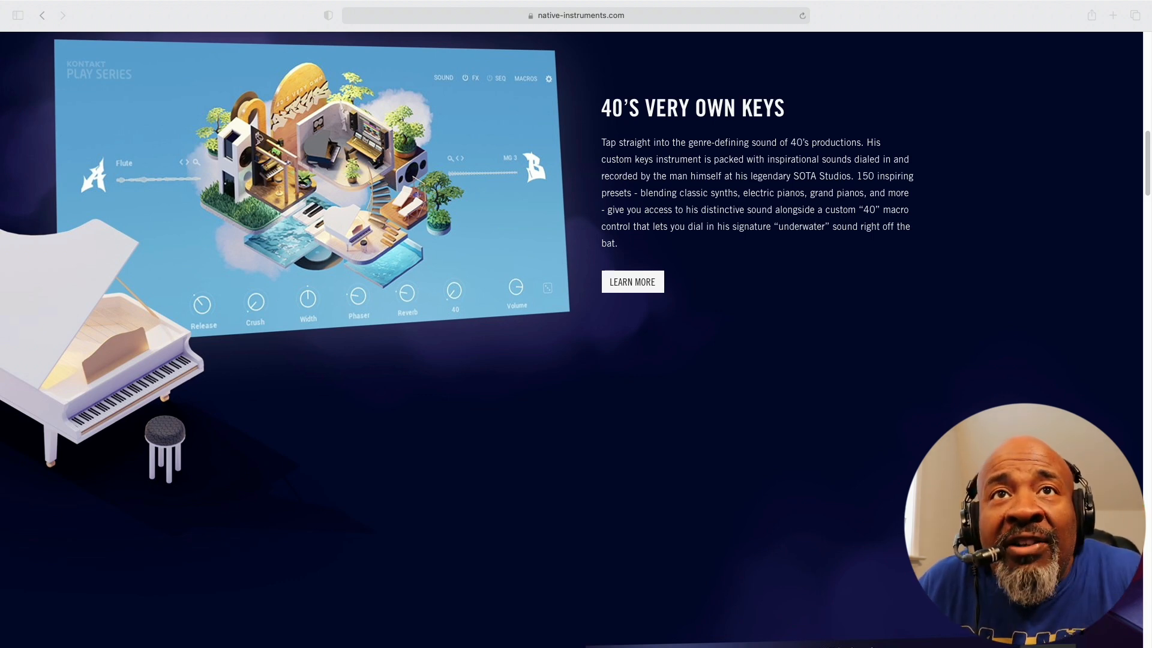
scroll(576, 323, "down", 6)
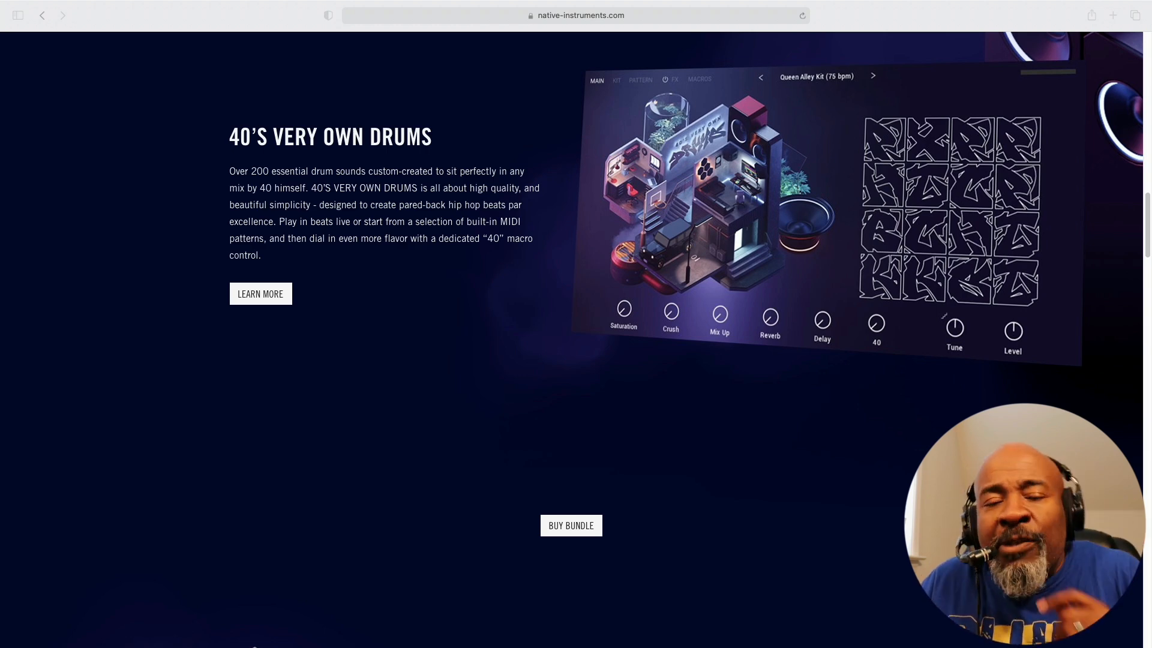
scroll(576, 324, "down", 5)
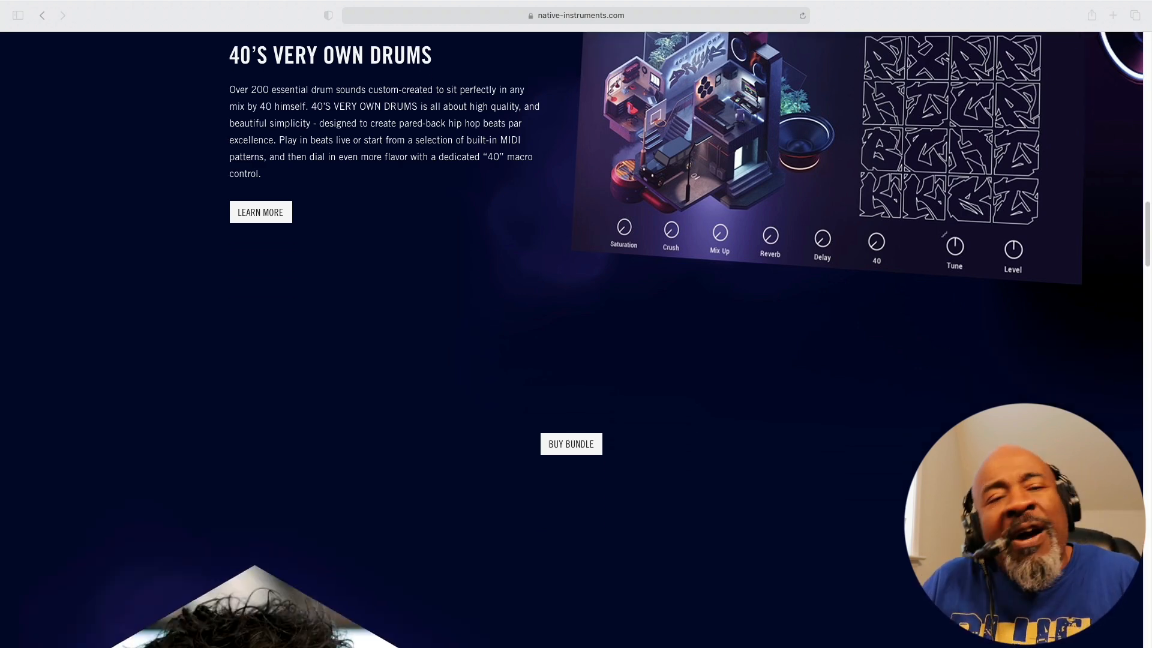
scroll(576, 324, "down", 3)
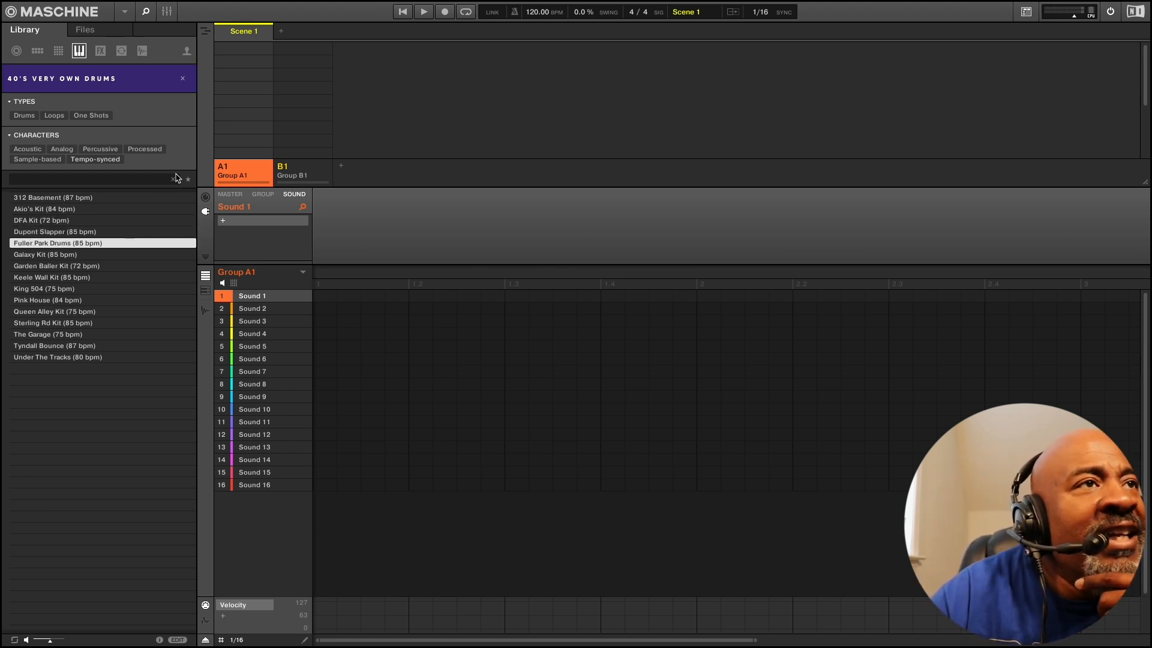
Browse through the 40's Very Own Drums kits in the library, ending on 312 Basement (87 bpm)
key("Down")
key("Down")
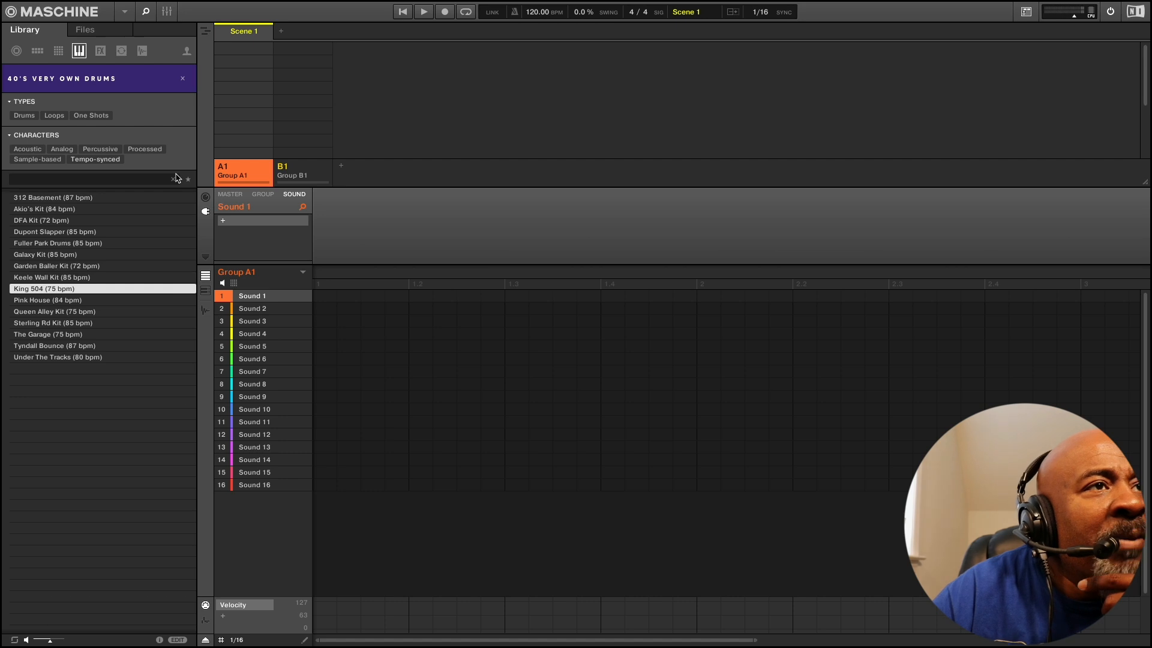
key("Up")
key("Up")
key("Up")
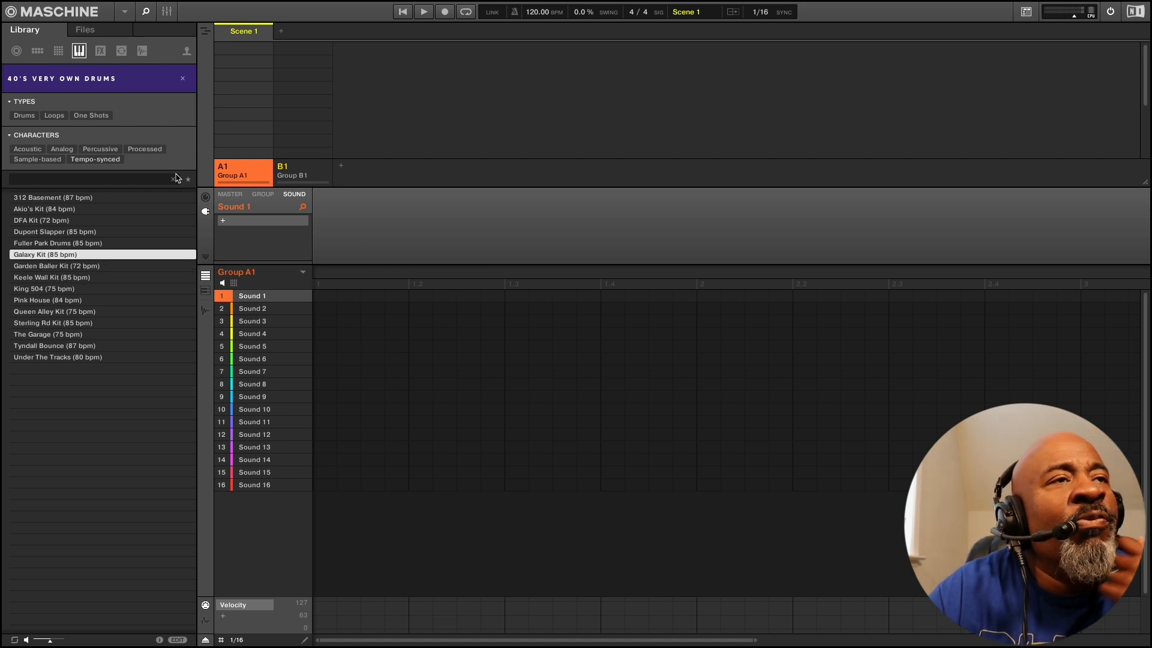
key("Down")
key("Down")
key("Down")
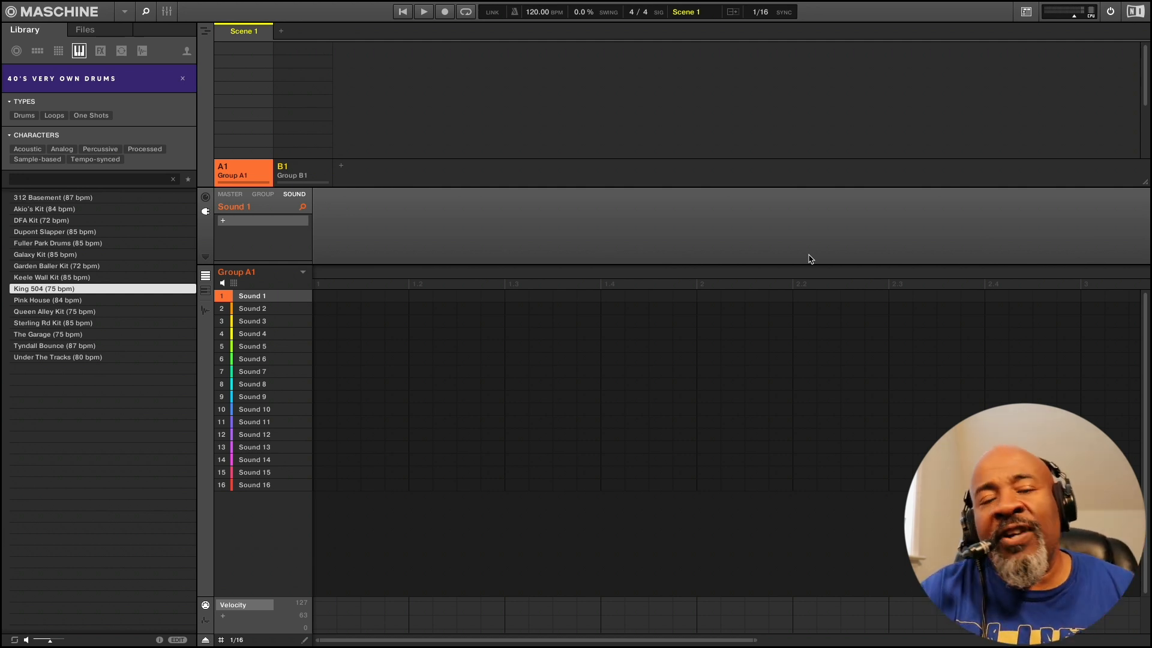
key("Down")
key("Down")
key("Down")
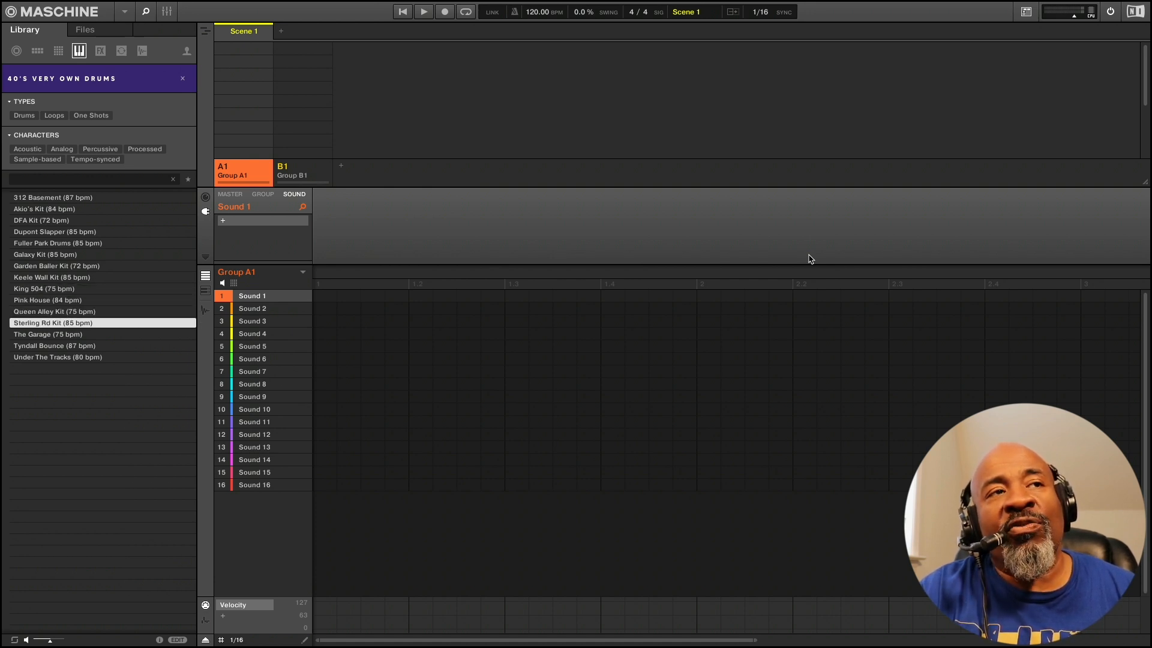
key("Down")
key("Up")
key("Up")
key("Up")
key("Up")
key("Up")
key("Up")
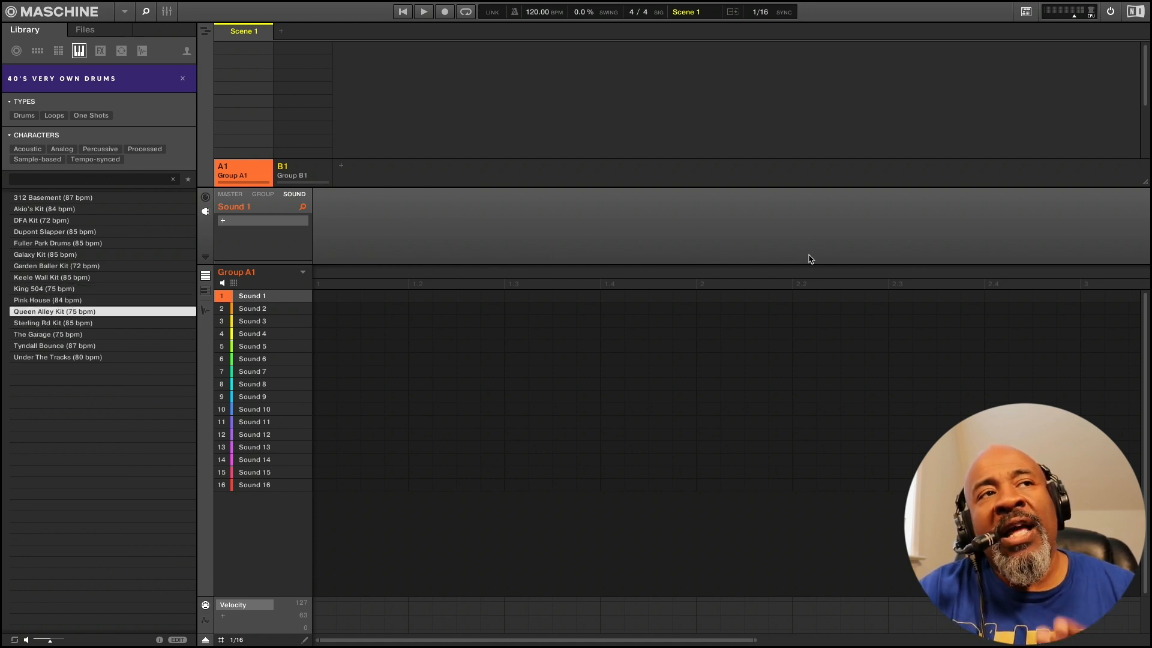
key("Up")
key("Up")
key("Up")
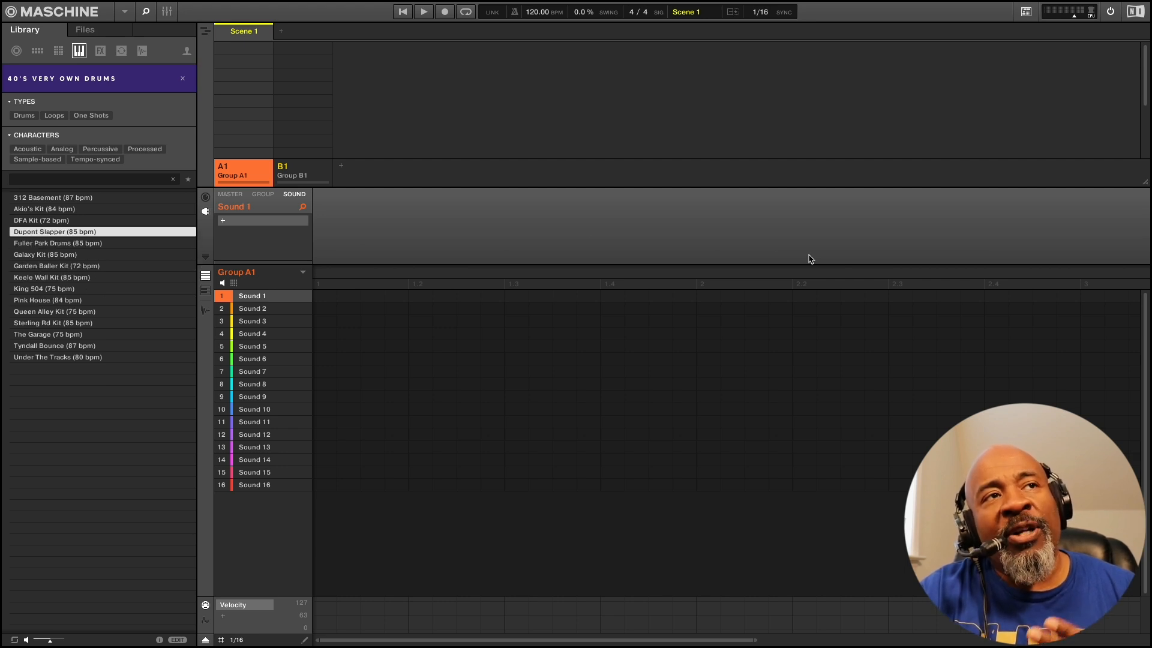
key("Up")
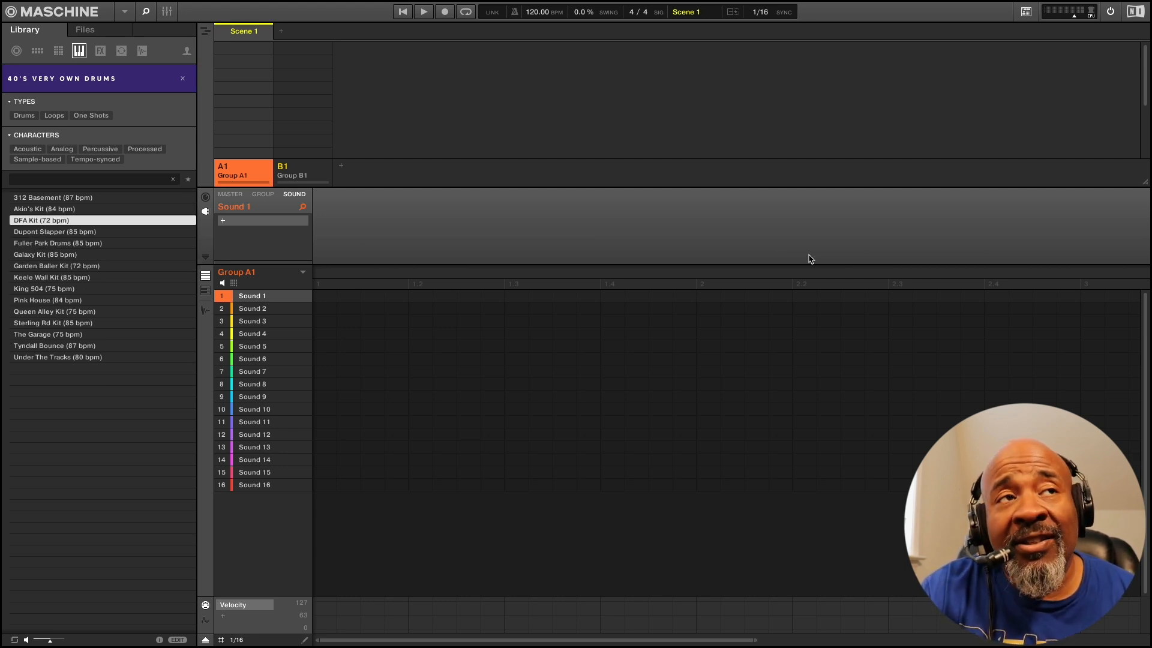
key("Up")
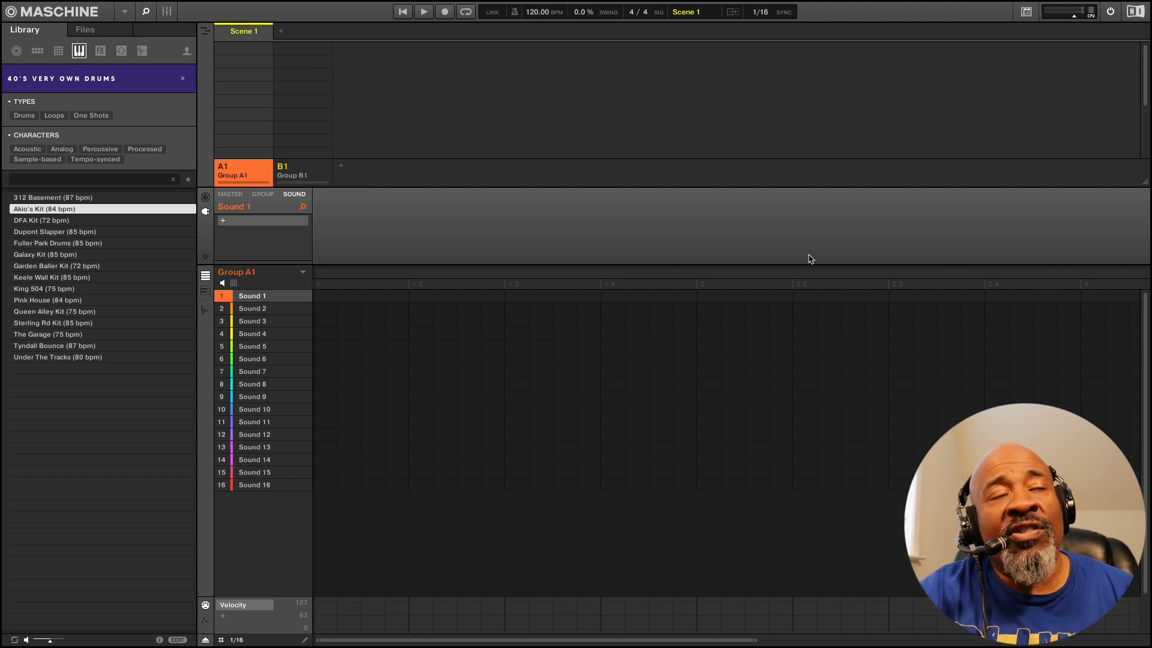
key("Up")
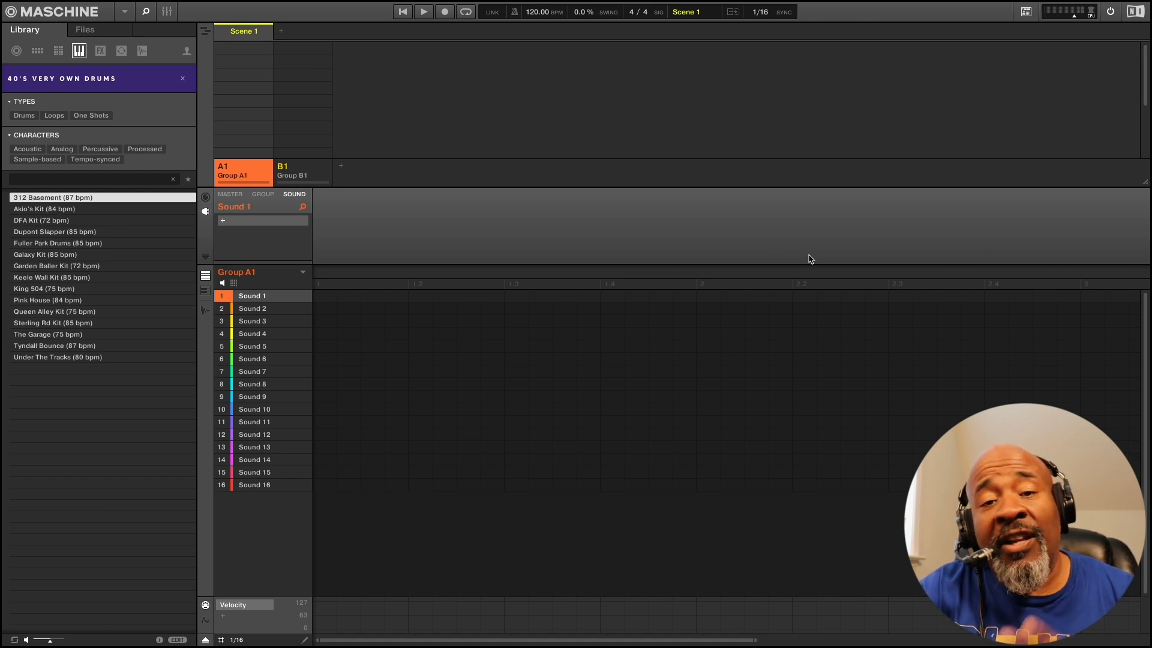
Load DFA Kit (72 bpm) into Sound 1 of Group A1 and switch the pattern editor to keyboard view
key("Down")
key("Down")
key("Down")
key("Down")
key("Down")
key("Down")
key("Down")
key("Down")
key("Down")
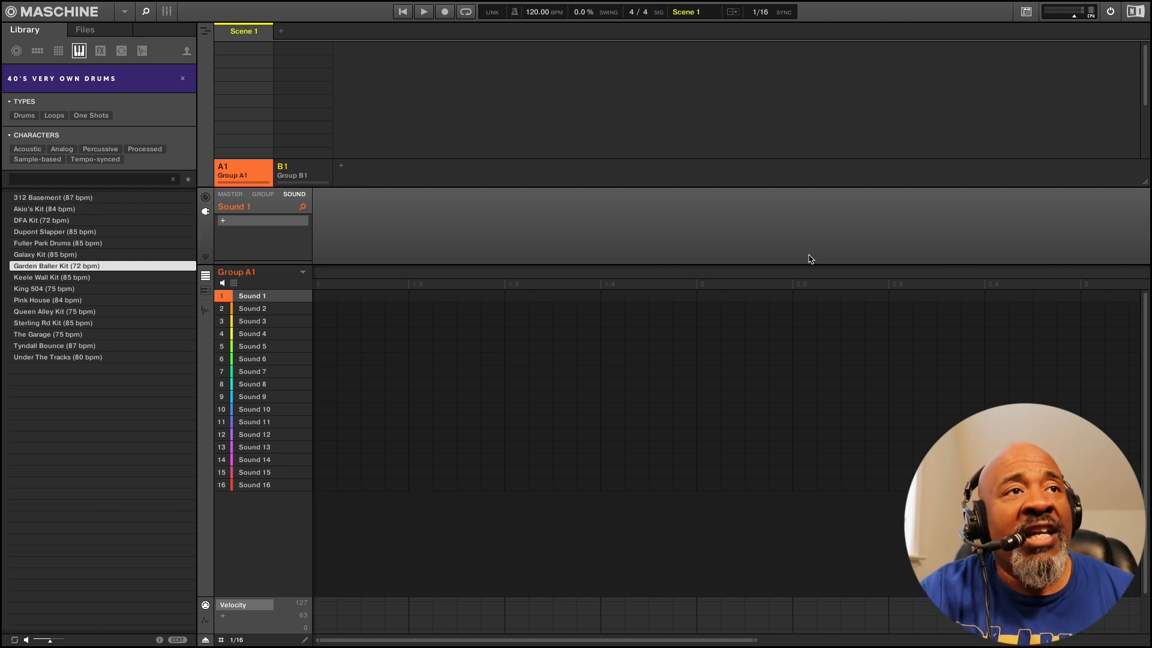
key("Down")
key("Down")
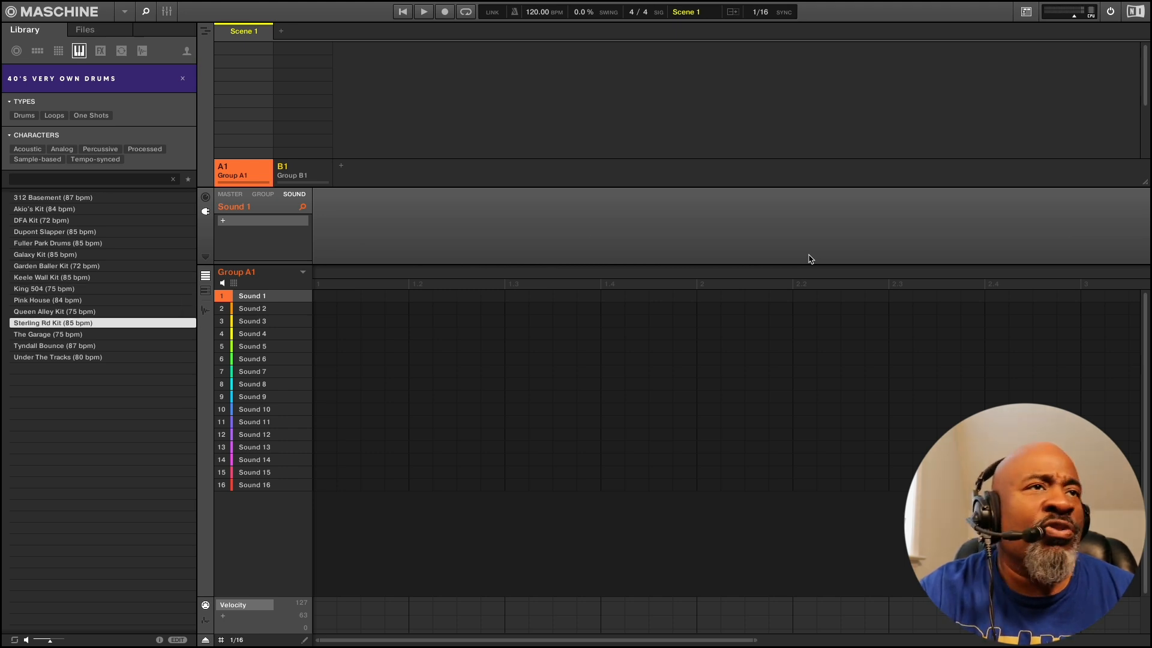
key("Up")
key("Up")
key("Up")
key("Up")
key("Up")
key("Up")
key("Up")
key("Up")
key("Up")
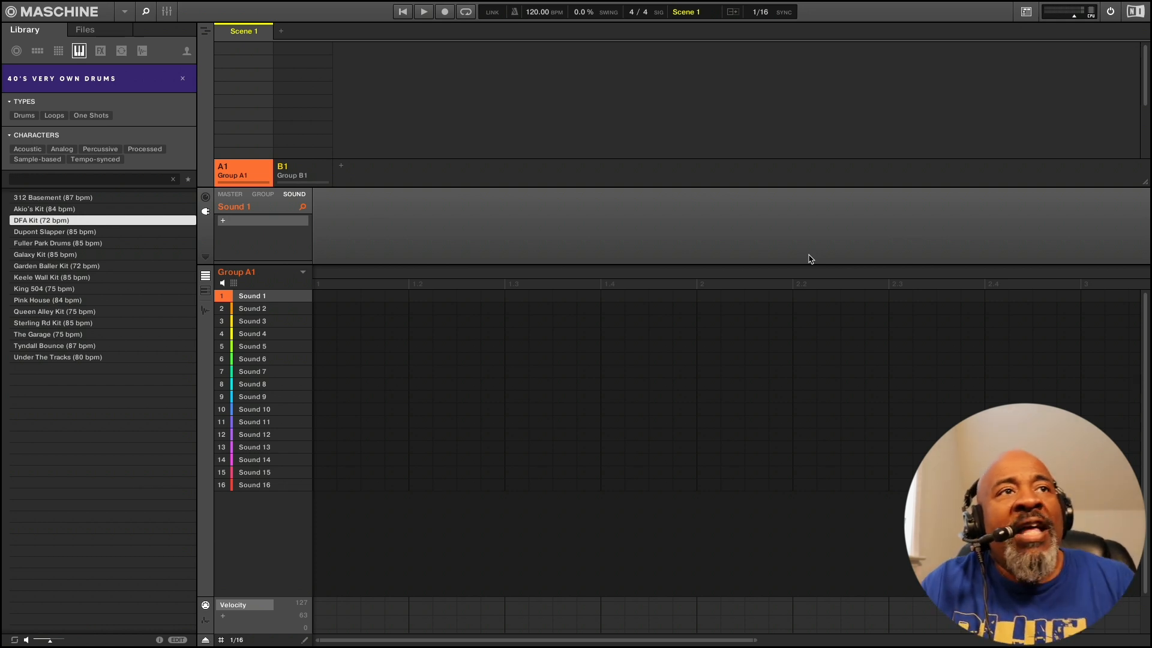
key("Return")
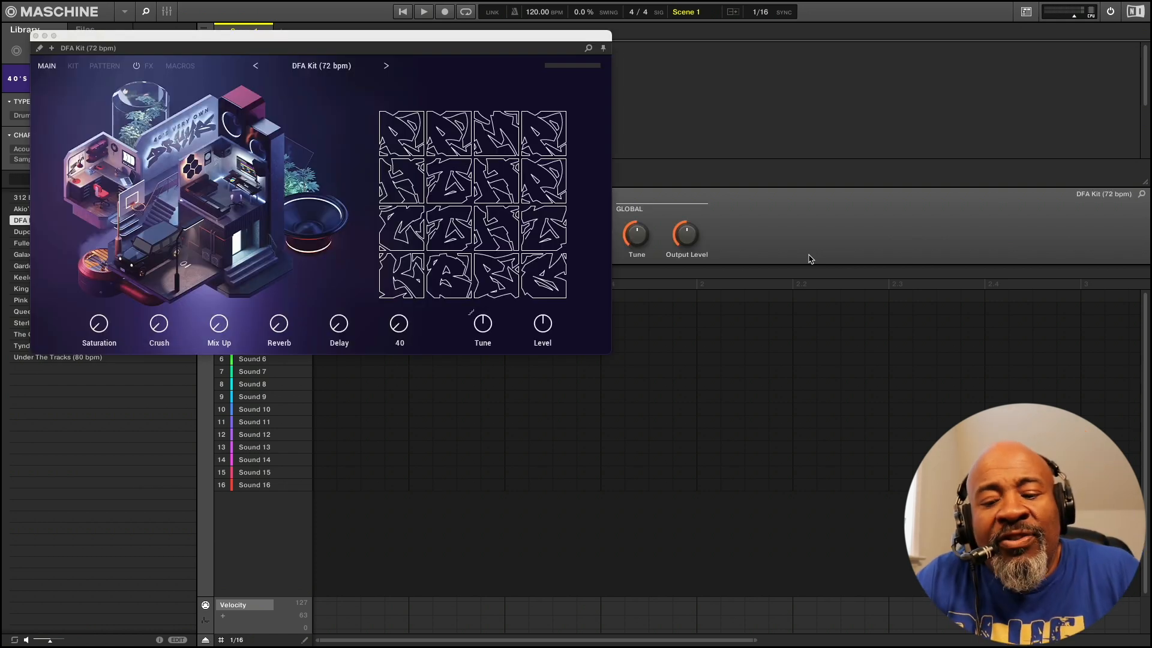
left_click_drag(327, 37, 632, 190)
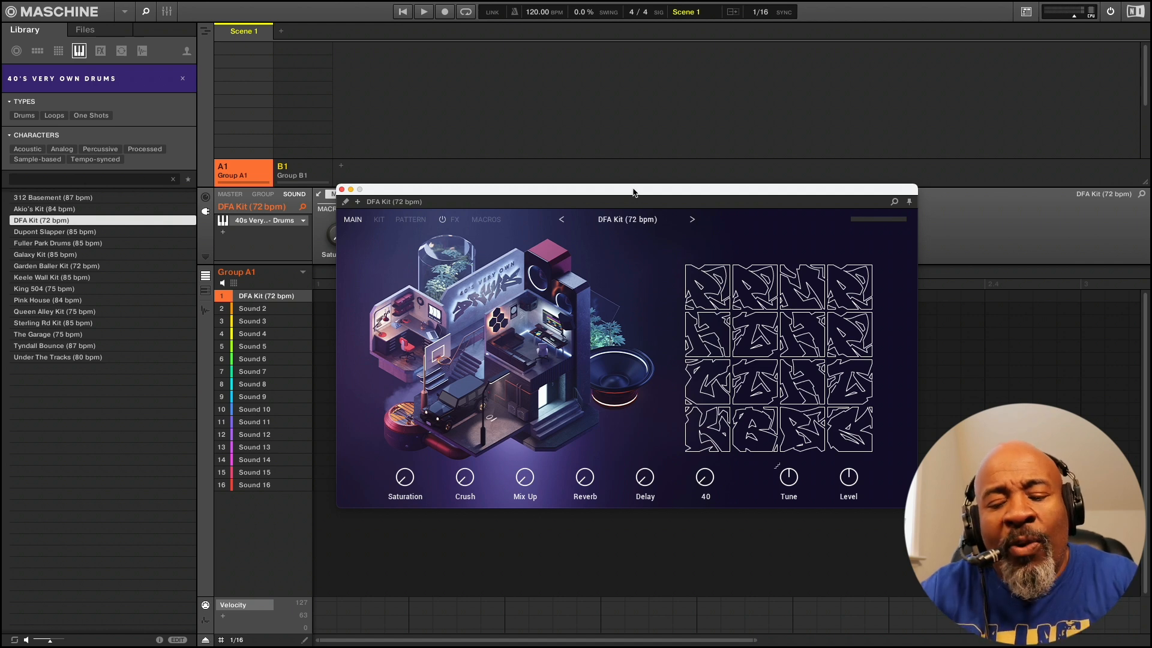
key("k")
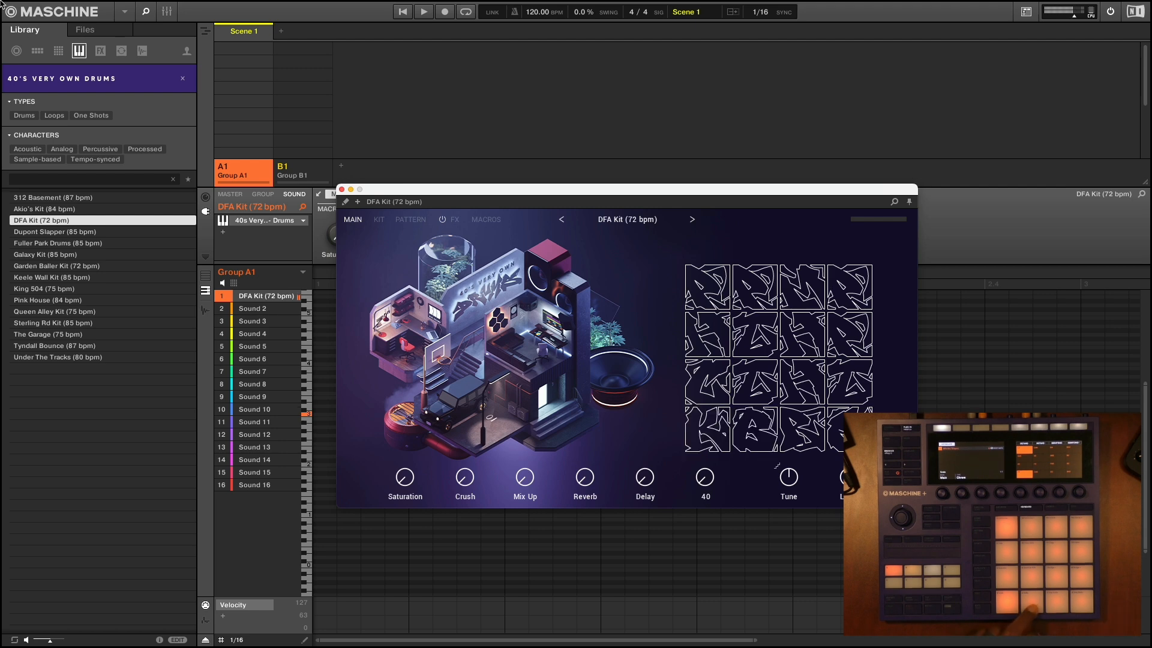
Open the kit's pattern settings, try the 1/2 and x2 pattern speeds, and return the speed to x1
left_click(410, 219)
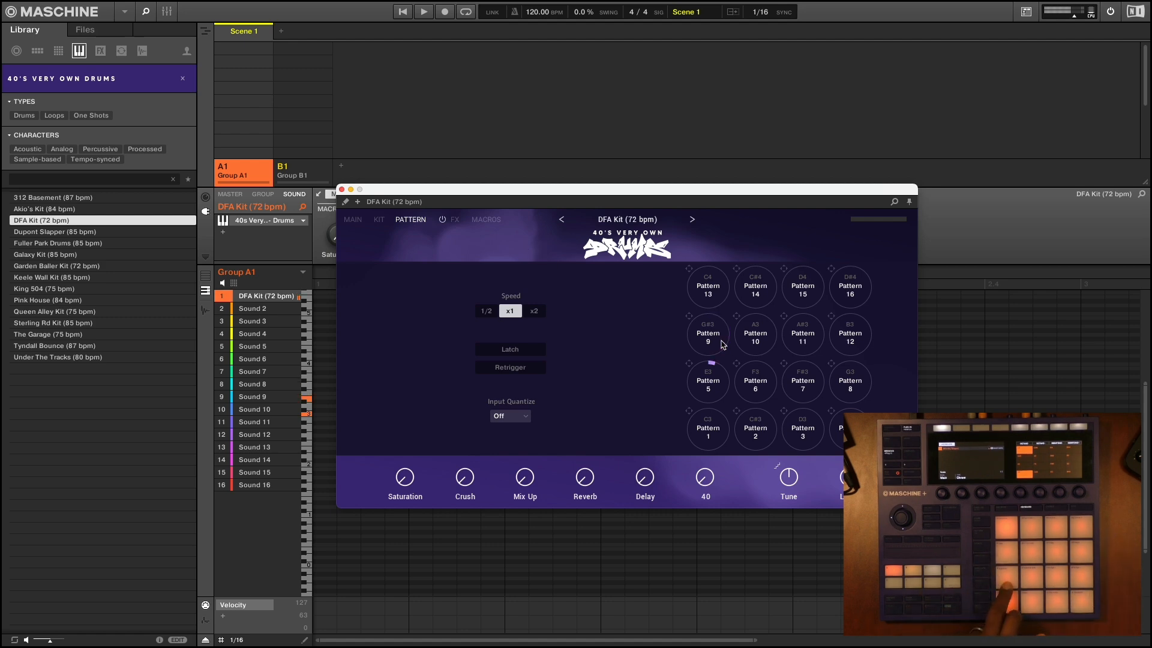
left_click(486, 312)
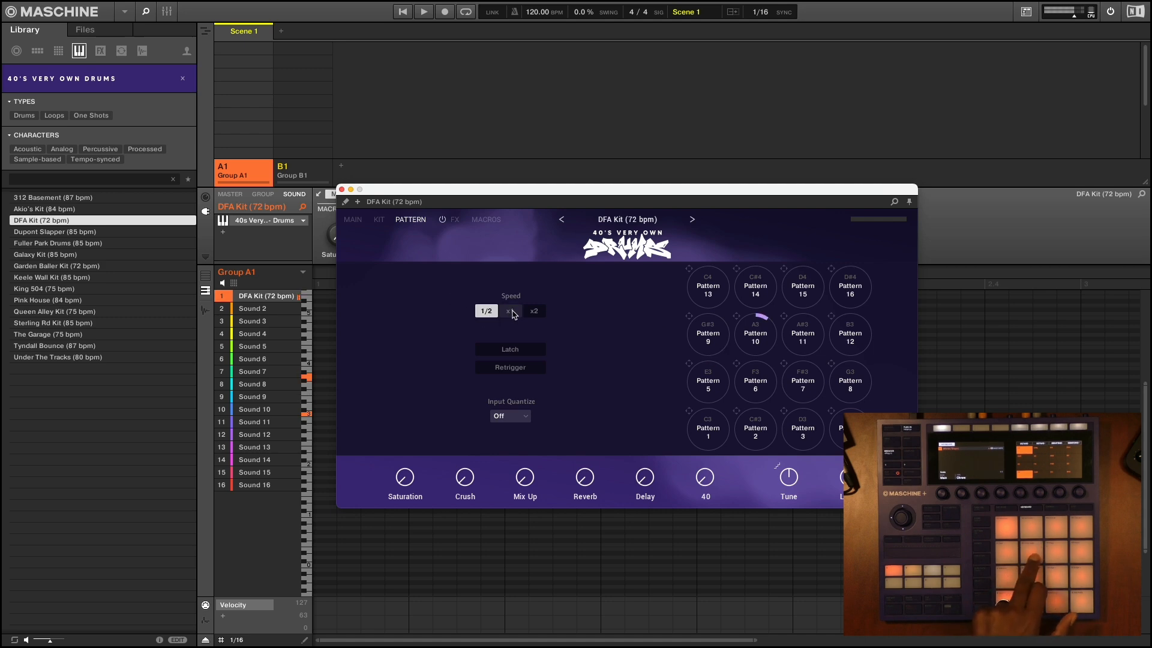
left_click(534, 312)
left_click(515, 311)
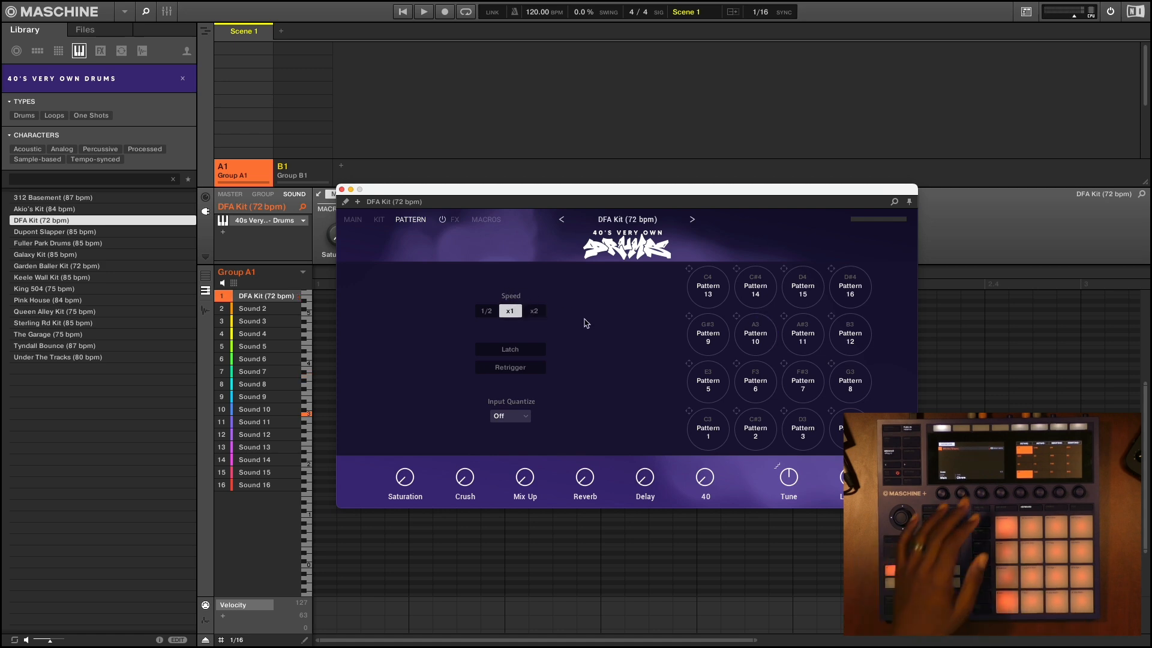
Check the kit's individual drum samples, then return to the main page and raise the Reverb to about 23%
left_click(380, 221)
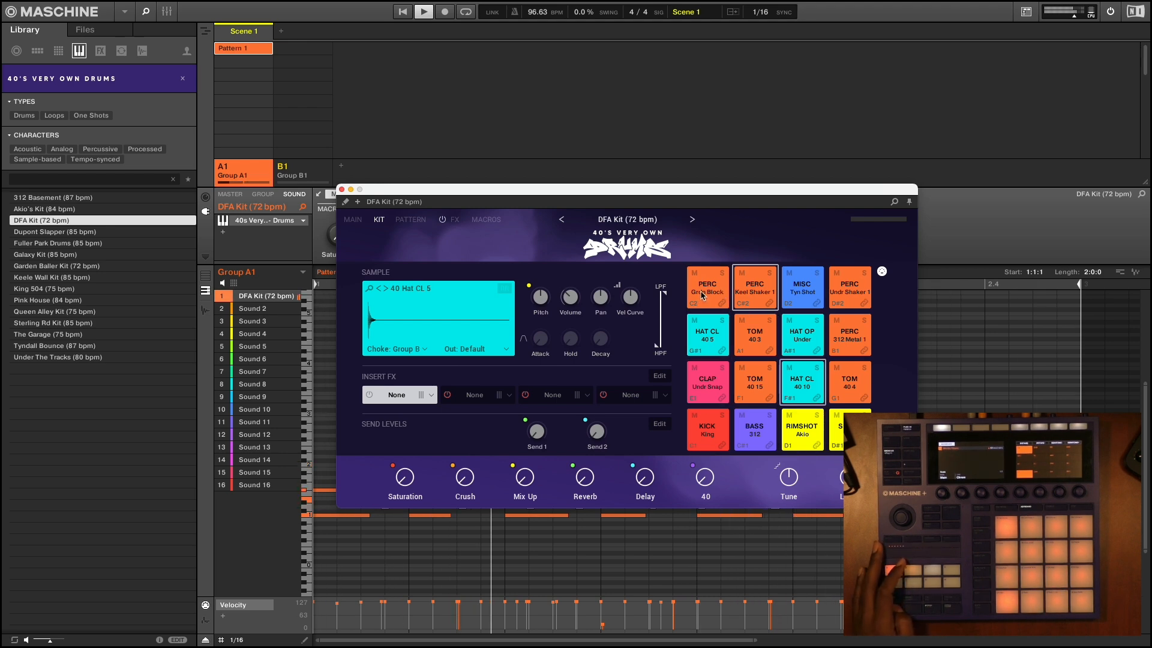
left_click(353, 221)
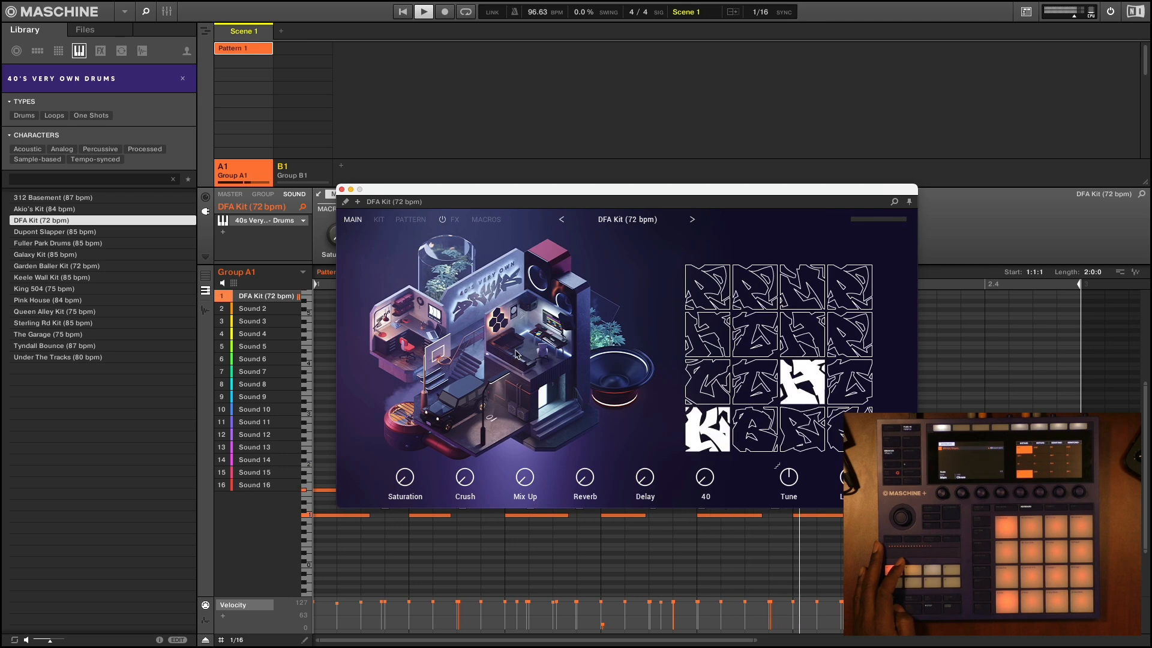
left_click_drag(587, 480, 587, 469)
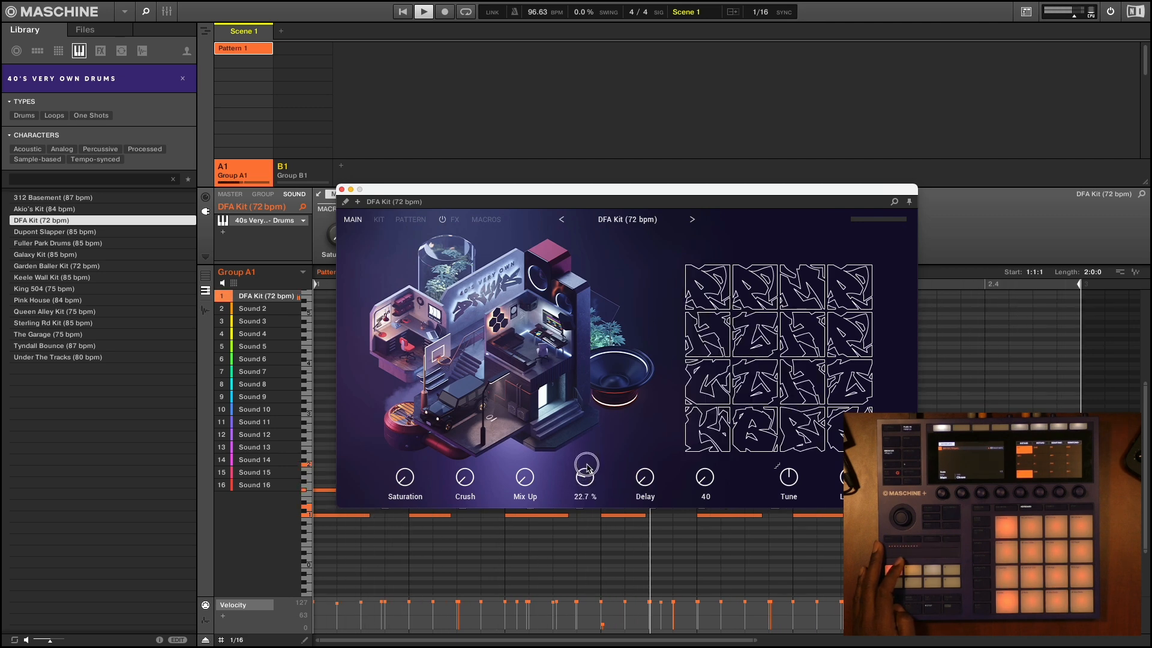
left_click_drag(587, 467, 587, 465)
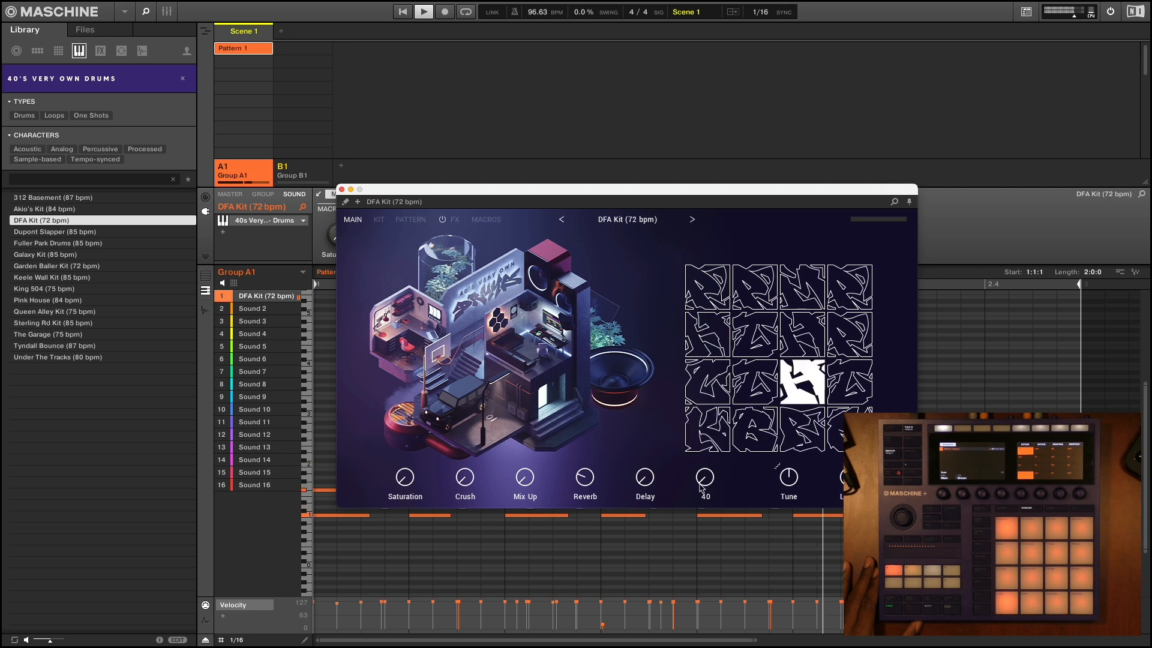
During playback, raise the DFA Kit's 40 macro to about 26.5% and Mix Up to about 52.2%, try Crush, and raise Saturation
mouse_move(704, 482)
left_mouse_down()
mouse_move(702, 418)
mouse_move(701, 488)
left_mouse_up()
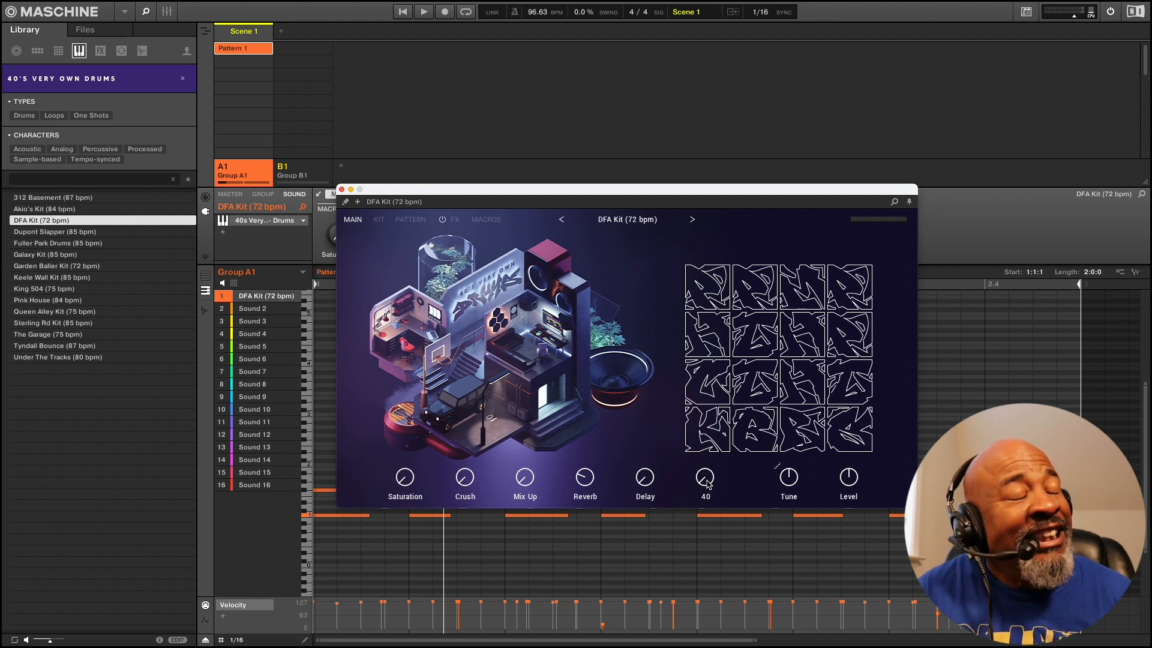
key("space")
mouse_move(707, 480)
left_mouse_down()
mouse_move(702, 447)
mouse_move(703, 461)
left_mouse_up()
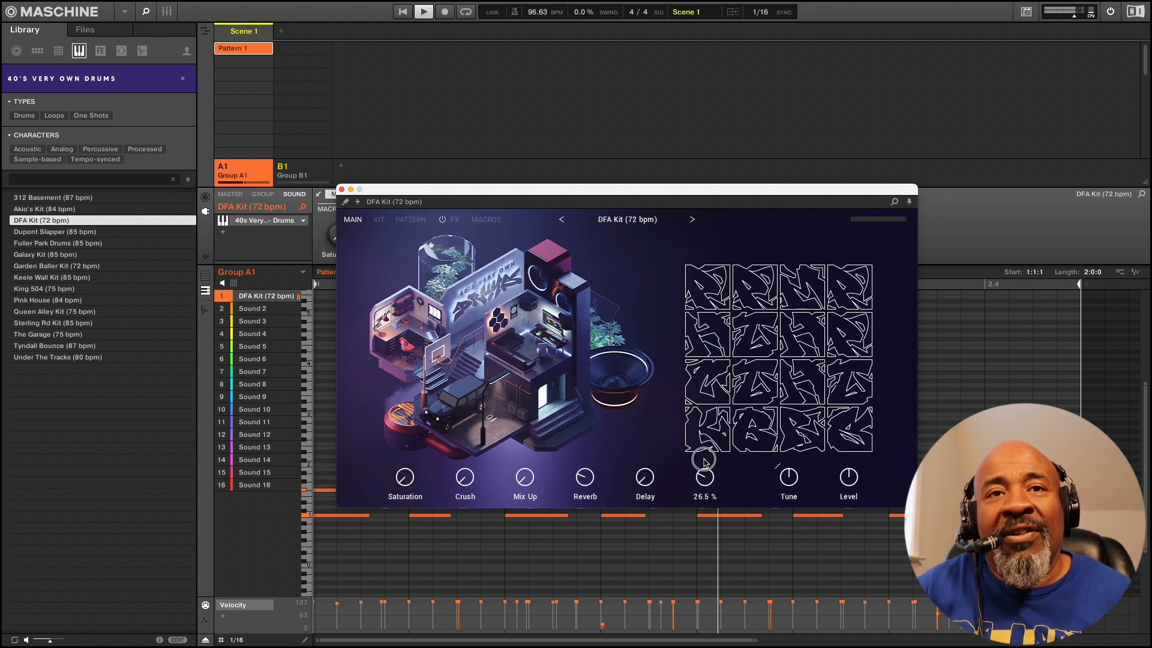
left_click_drag(528, 480, 528, 438)
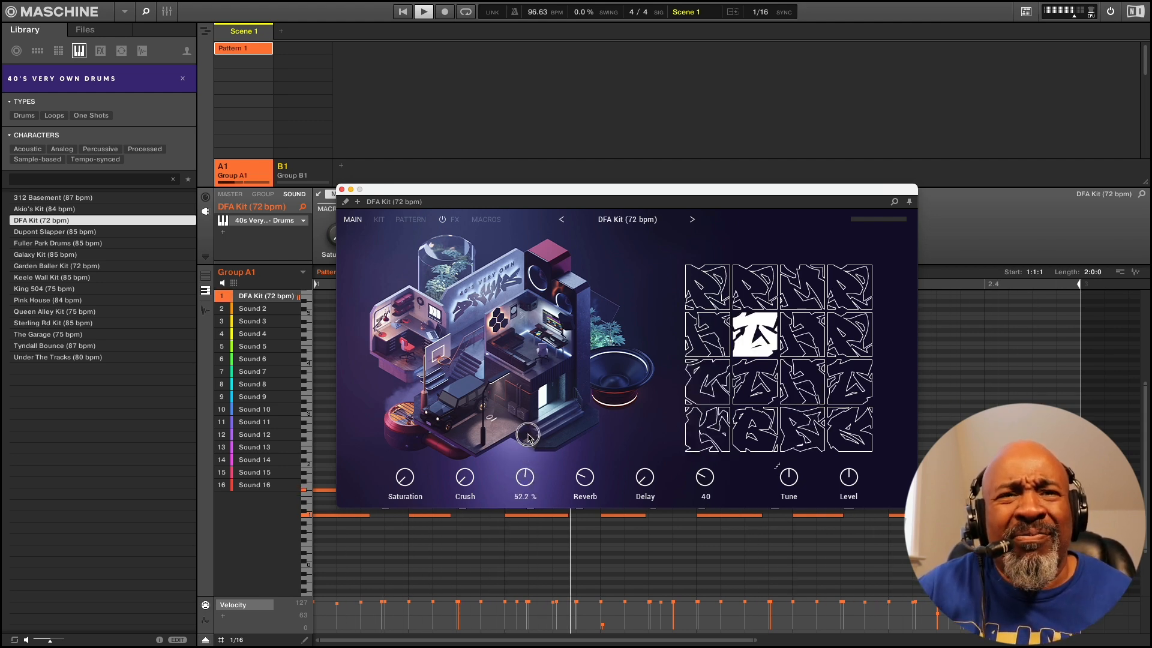
left_click_drag(458, 475, 461, 425)
left_click_drag(404, 475, 403, 442)
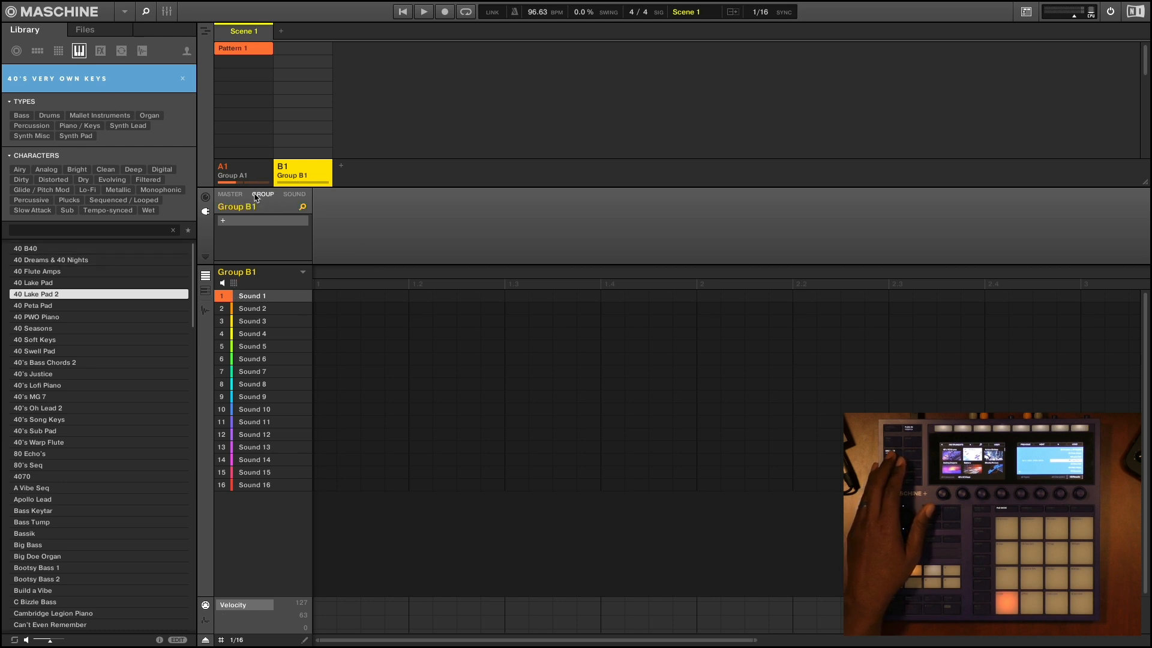
Load Cassie's Keys into Sound 1 of Group B1, move its window into clear view and try the Noise macro
left_click(288, 197)
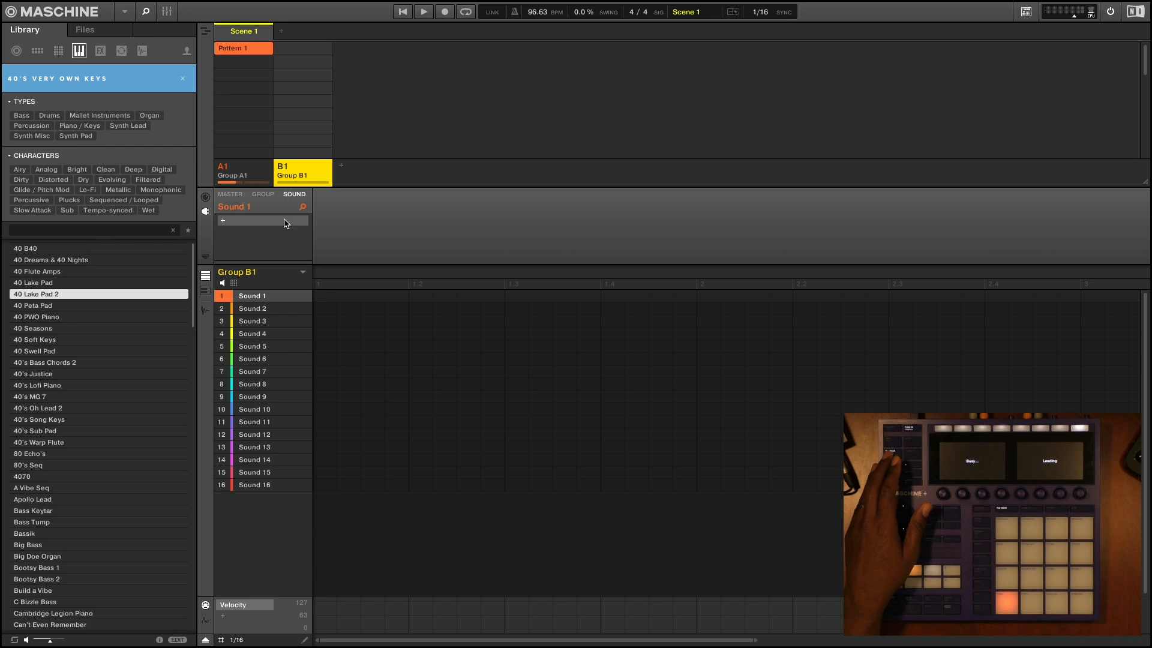
left_click_drag(271, 28, 514, 136)
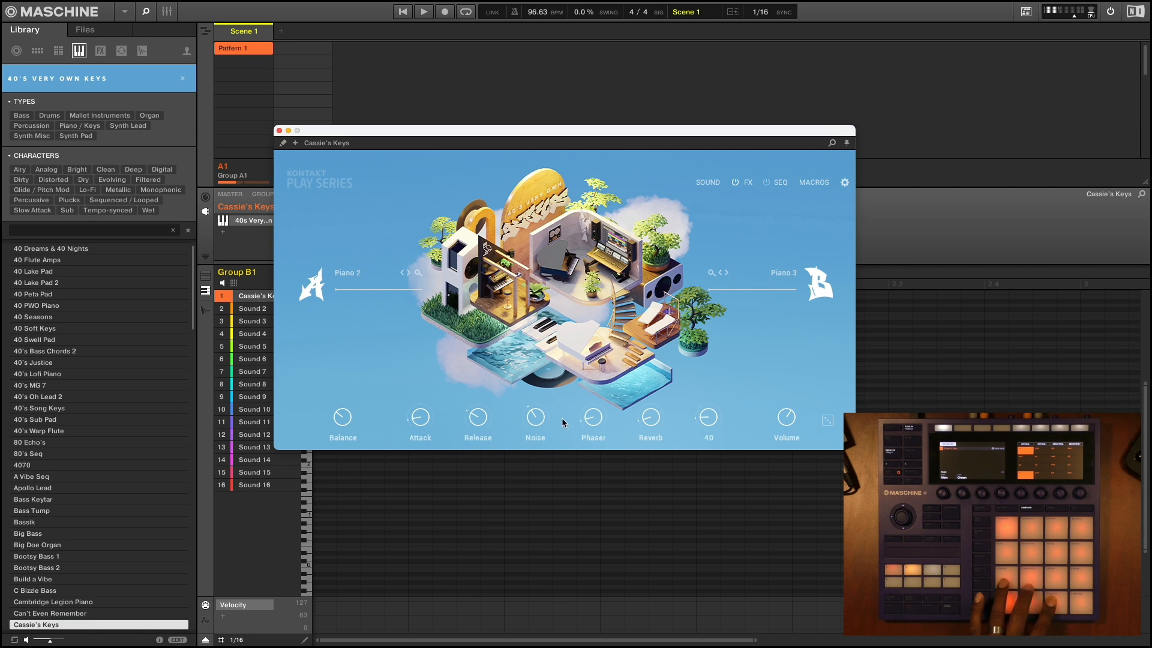
left_click(540, 443)
left_click_drag(541, 444, 524, 411)
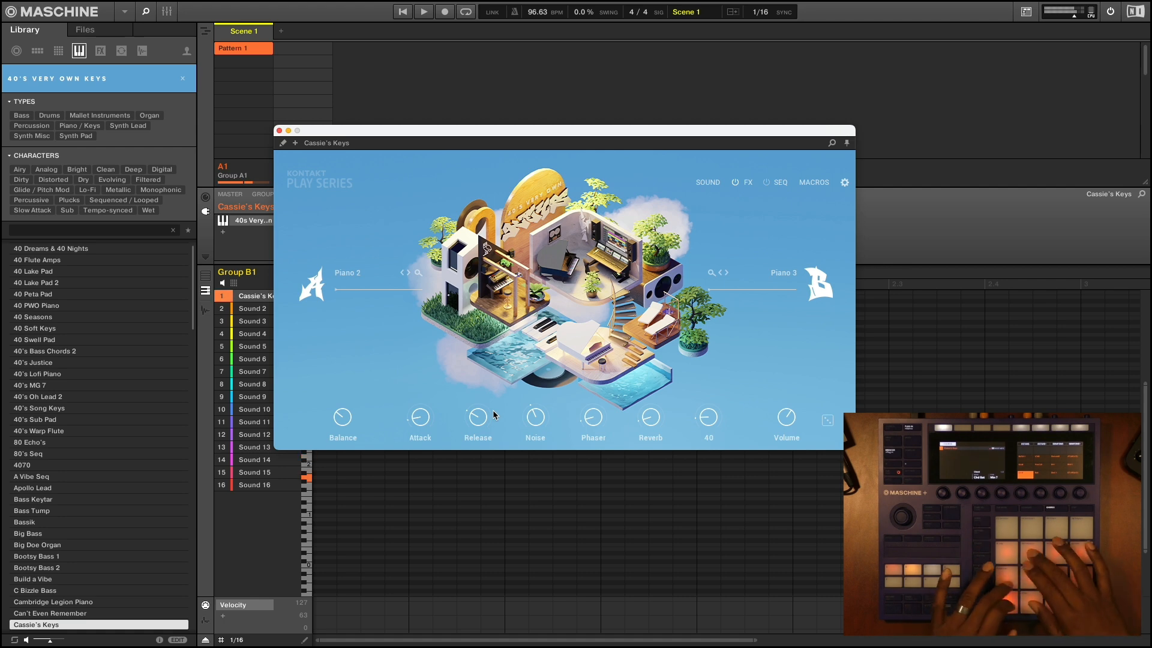
Record a Cassie's Keys chord pattern in Group B1 and play it back together with the drums
key("space")
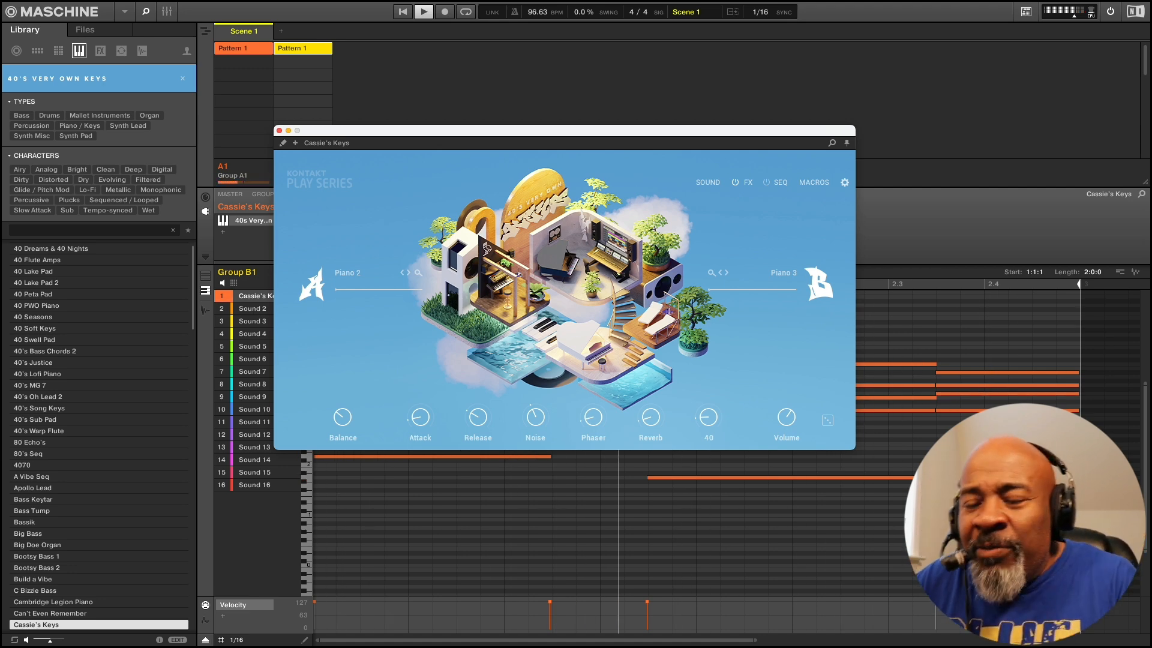
key("space")
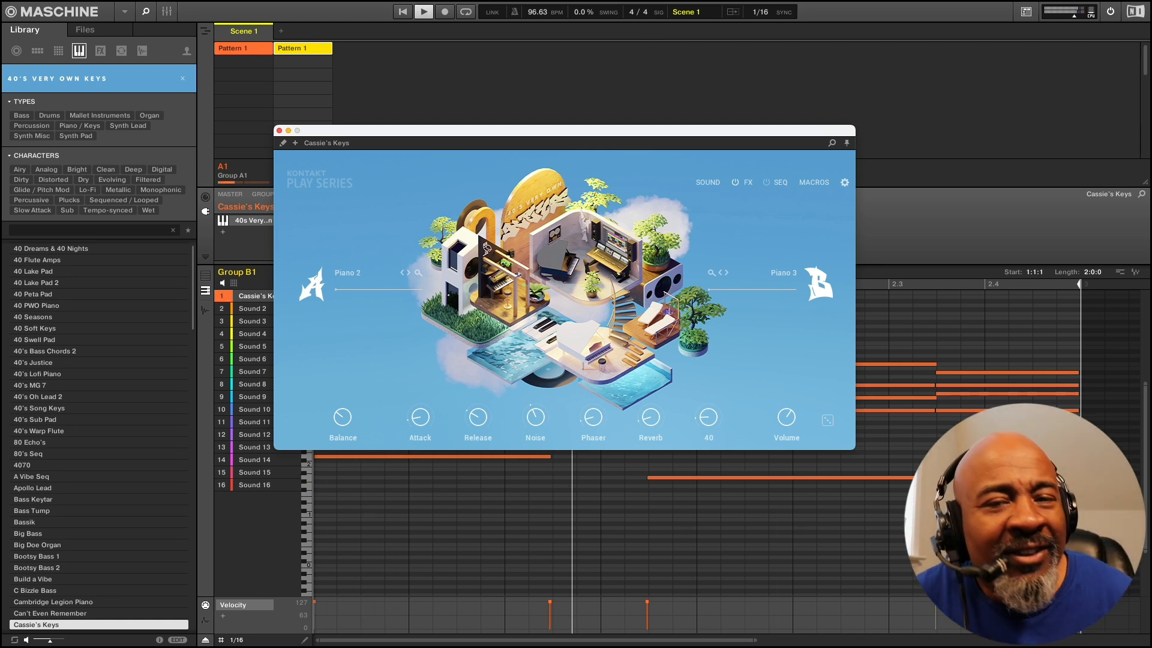
key("space")
key("space")
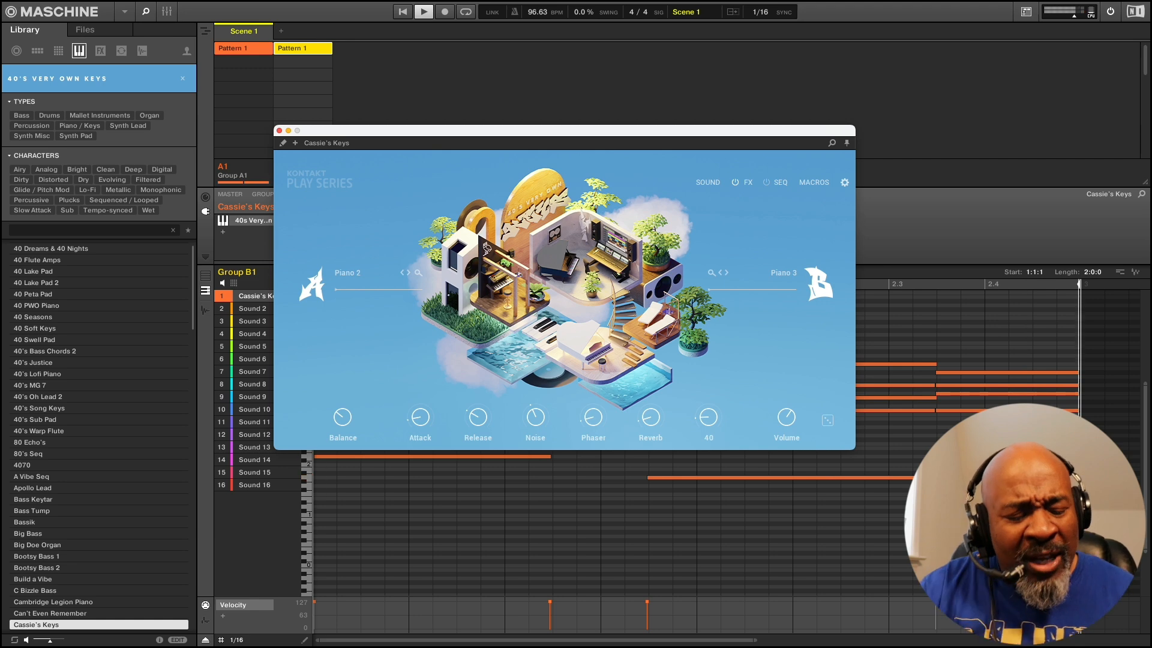
Stop playback and load the Clouded preset from 40's Very Own Keys into Sound 1 of Group C1
key("space")
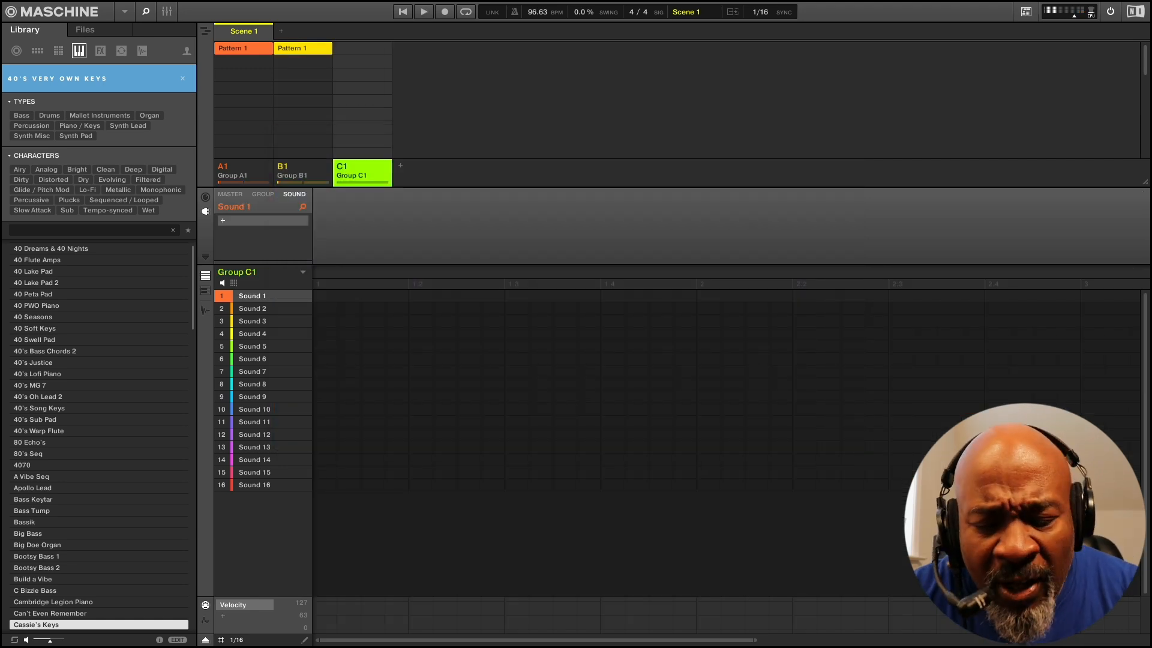
key("Down")
key("Down")
key("Down")
key("Down")
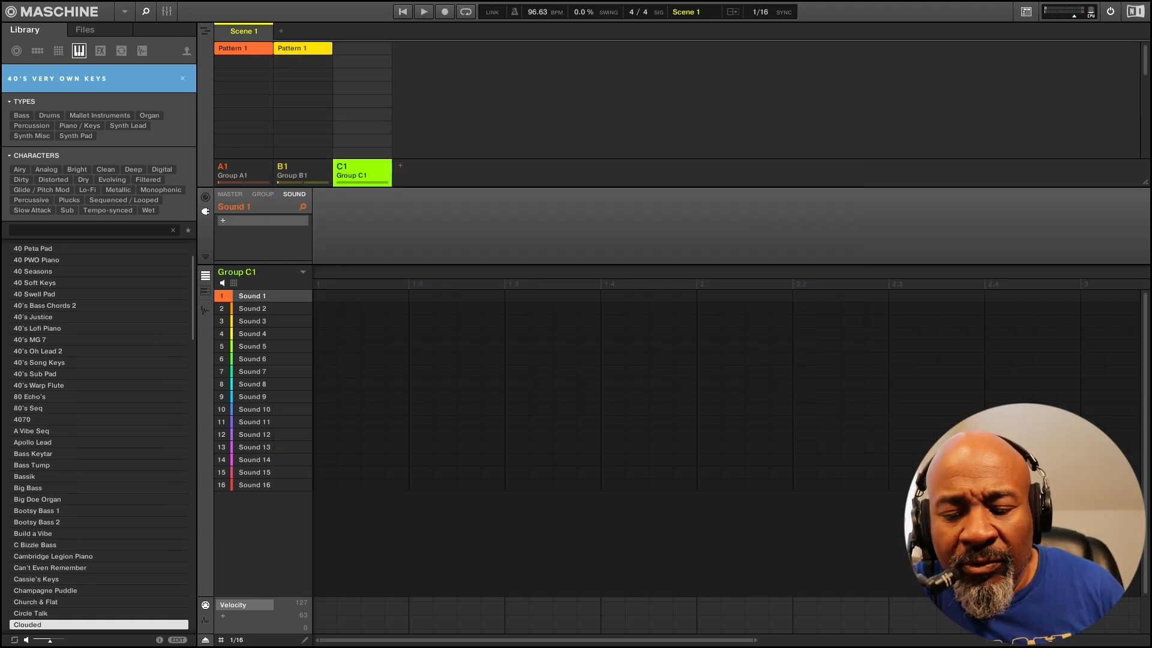
key("Return")
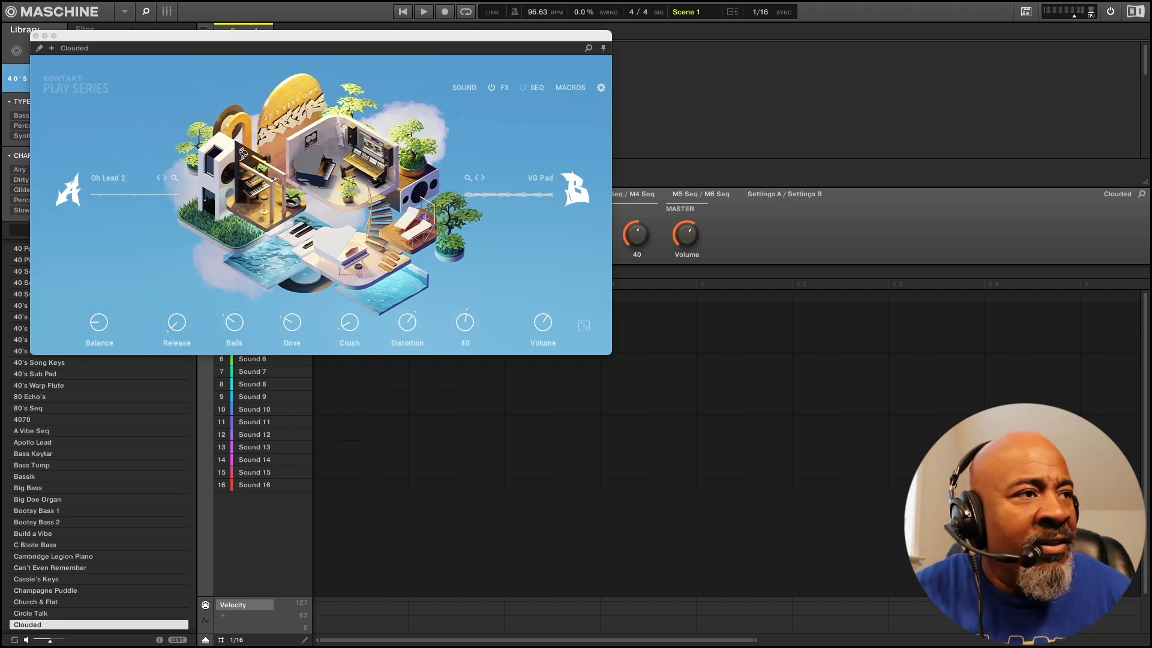
Load Clouded into Sound 9 of Group C1 and lower its Balls macro to about 8% and its Distortion
key("super+w")
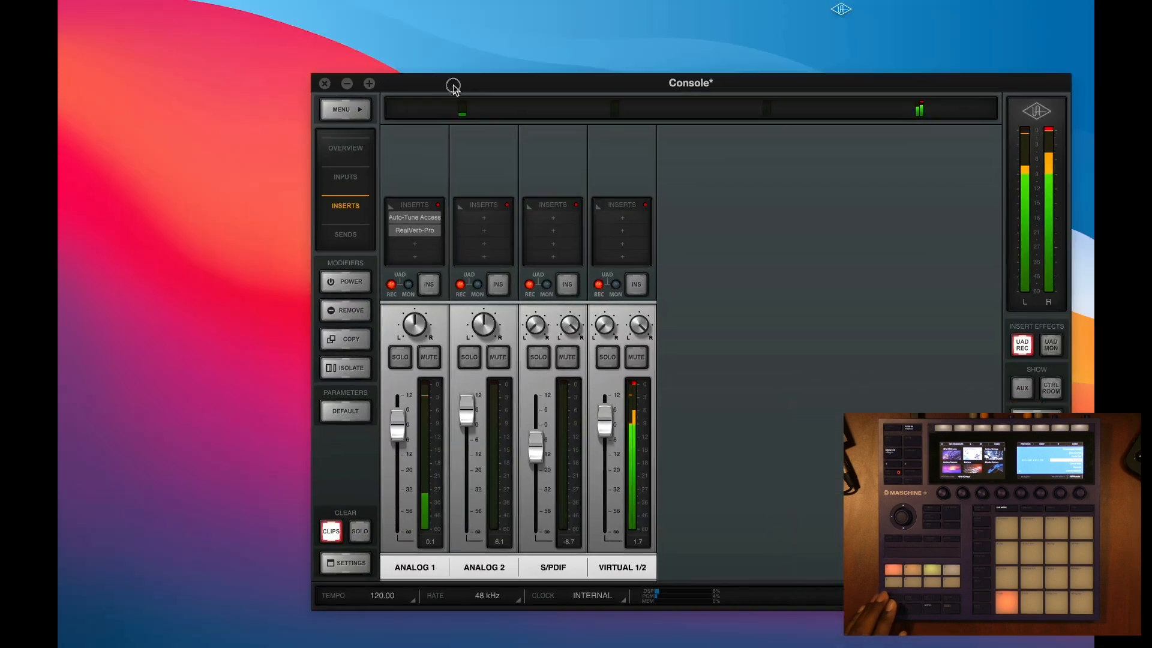
left_click_drag(450, 85, 355, 290)
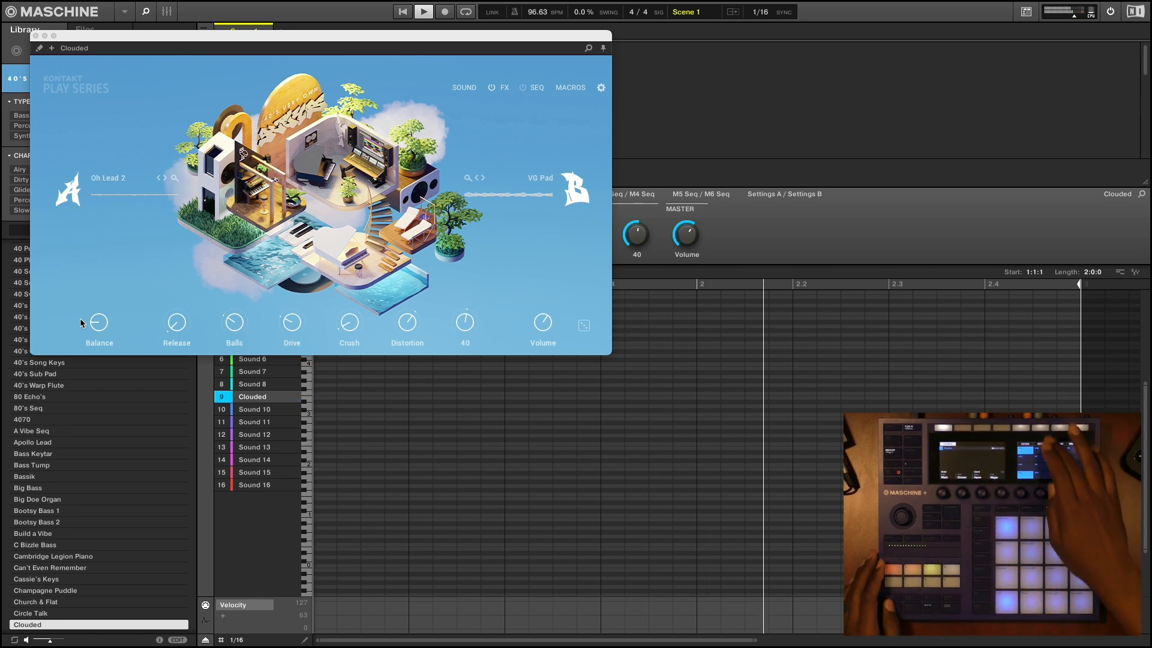
key("space")
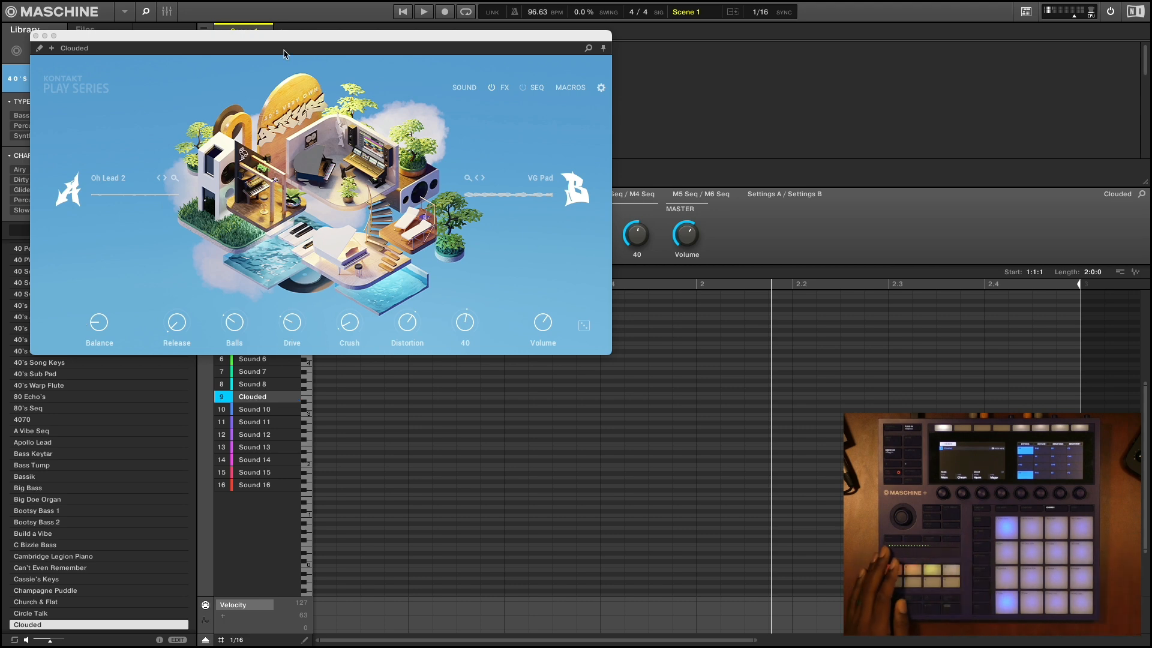
left_click_drag(259, 30, 507, 93)
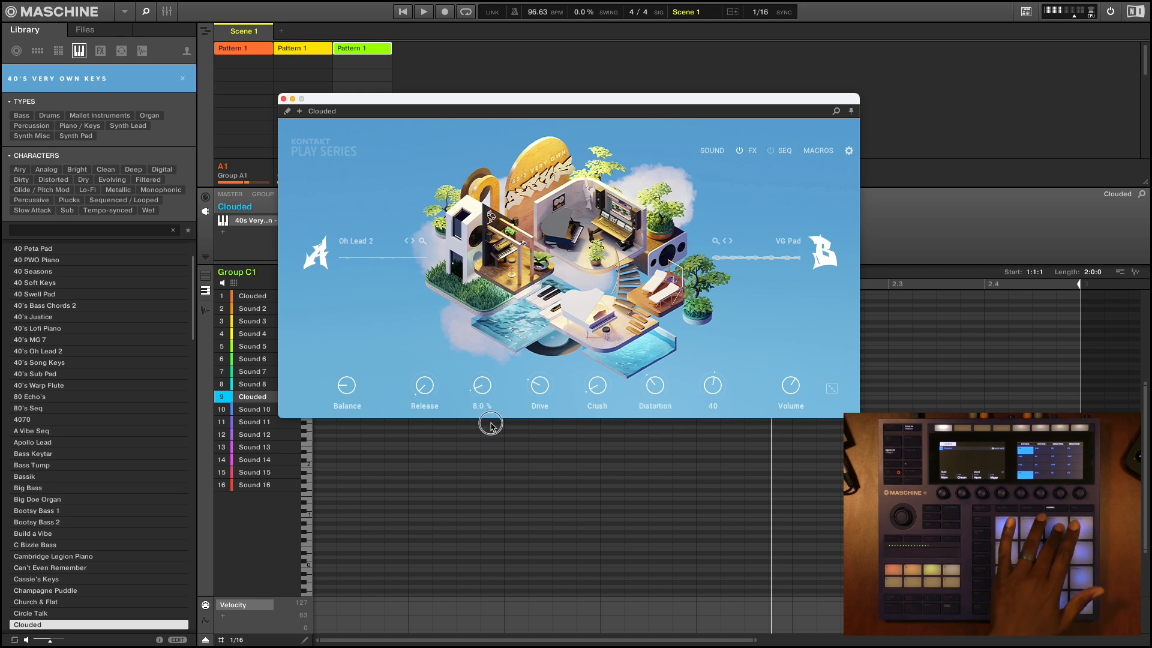
left_click_drag(645, 387, 641, 429)
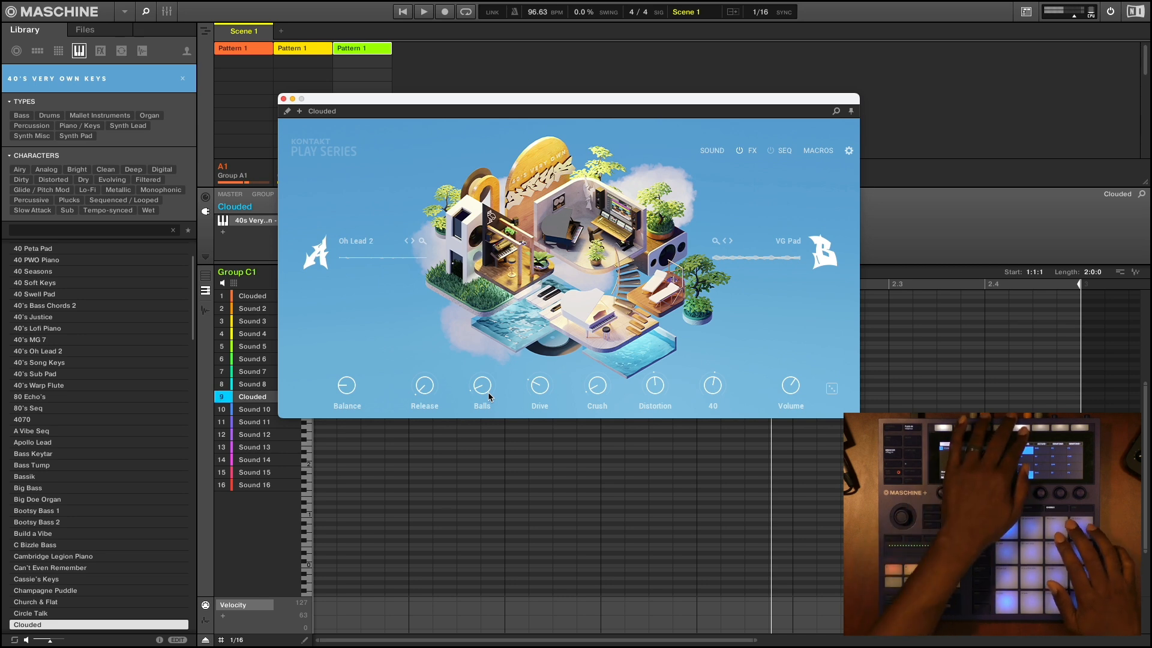
Record a Clouded pattern in Group C1, and raise the 40 macro on Cassie's Keys and on Clouded during playback
key("space")
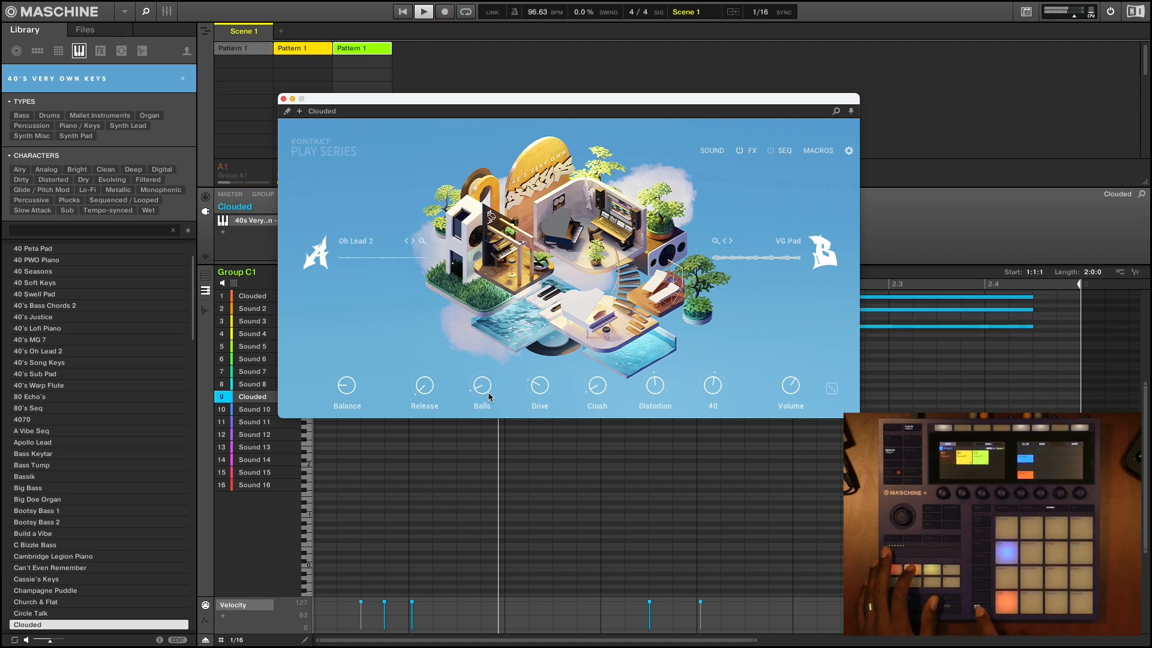
left_click(697, 412)
left_click_drag(697, 411, 699, 364)
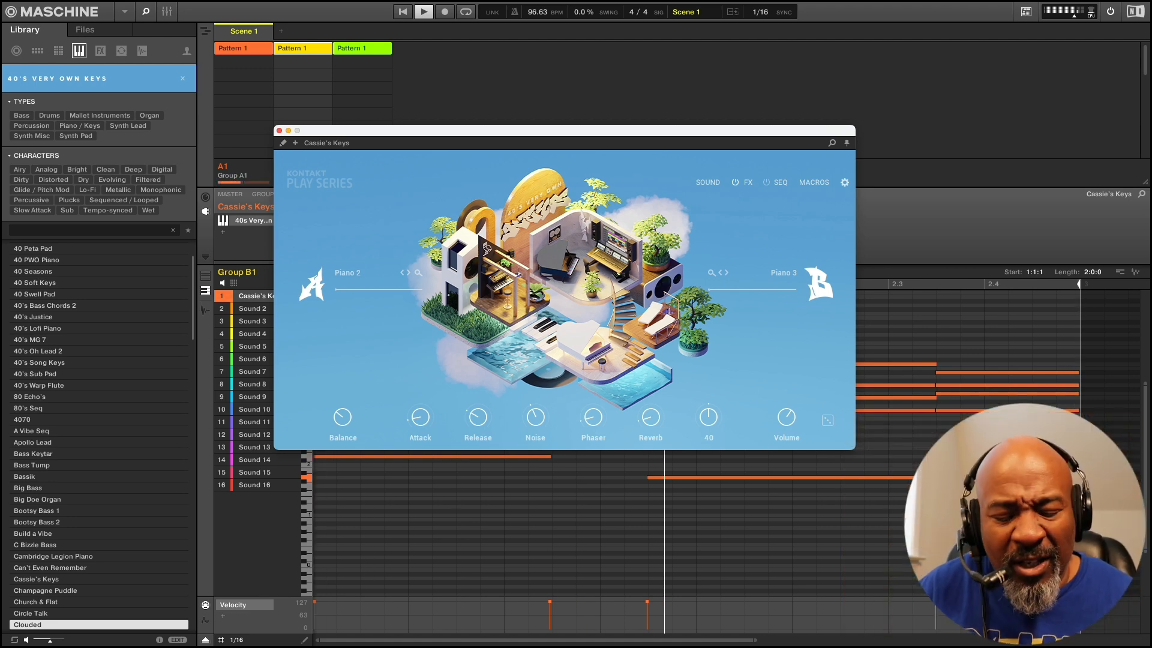
left_click_drag(715, 384, 710, 361)
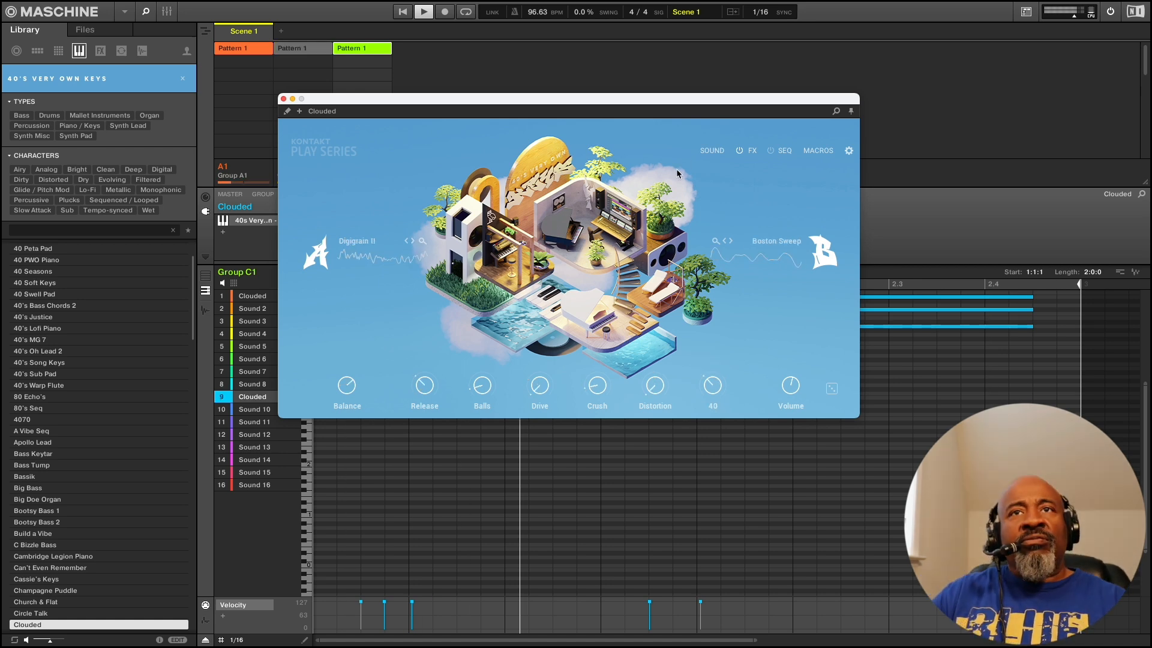
Stop playback and replace Clouded in Sound 9 of Group C1 with the Echo Lead preset
key("space")
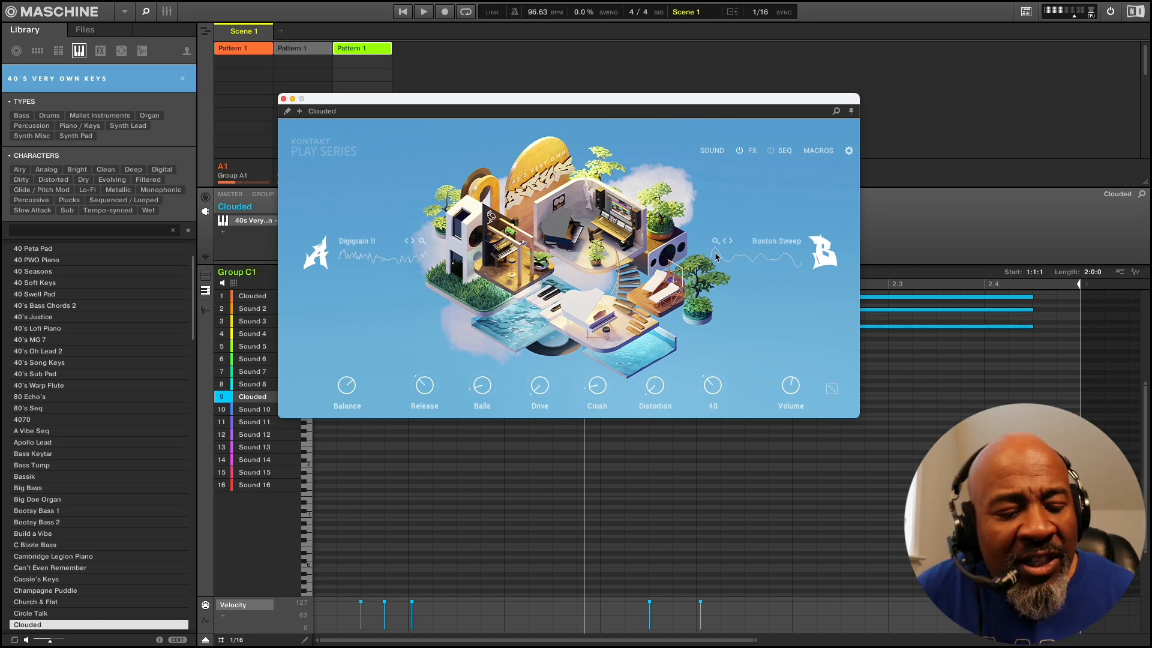
key("Down")
key("Down")
key("Down")
key("Down")
key("Down")
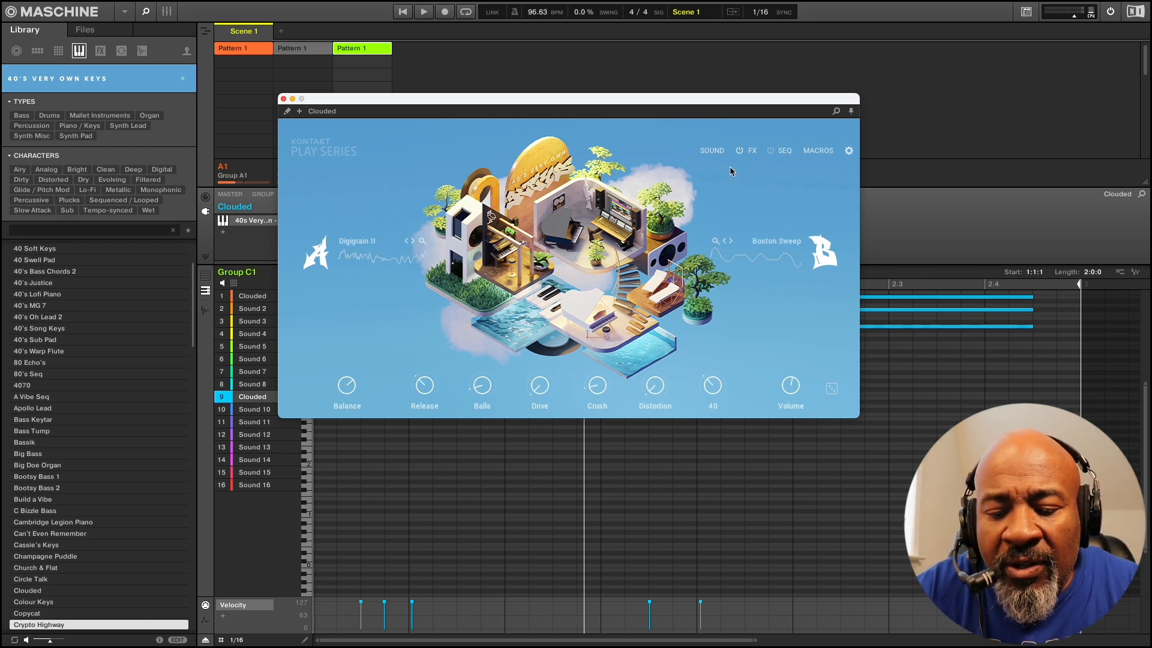
key("Down")
key("Down")
key("Down")
key("Down")
key("Down")
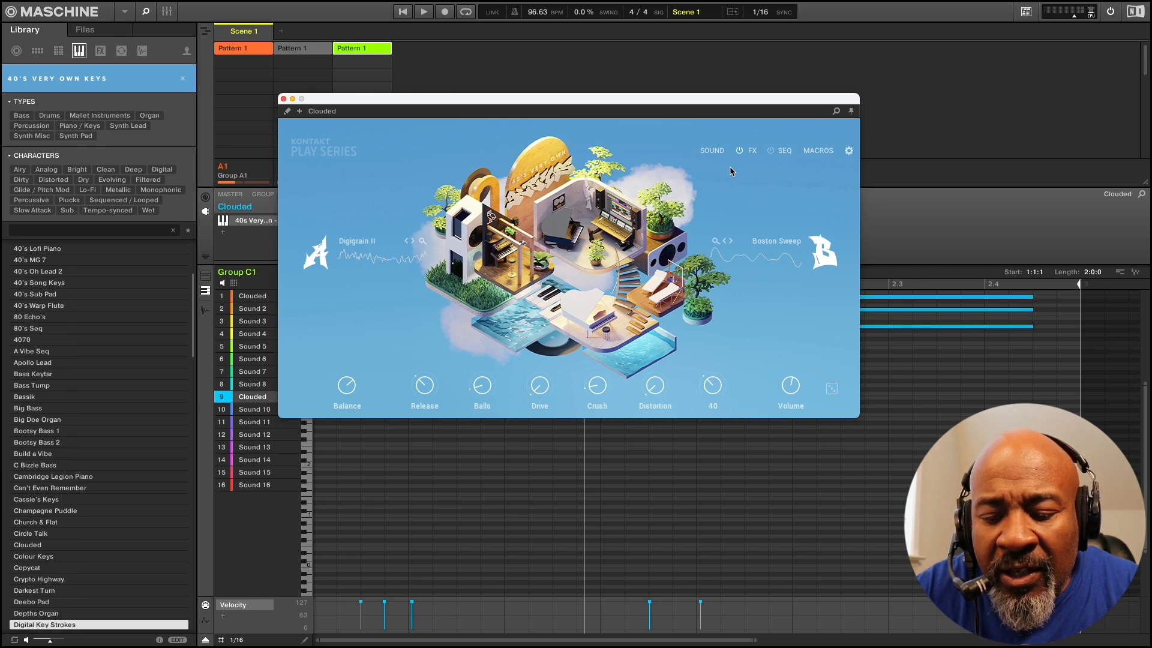
key("Down")
key("Down")
key("Down")
key("Down")
key("Down")
key("Down")
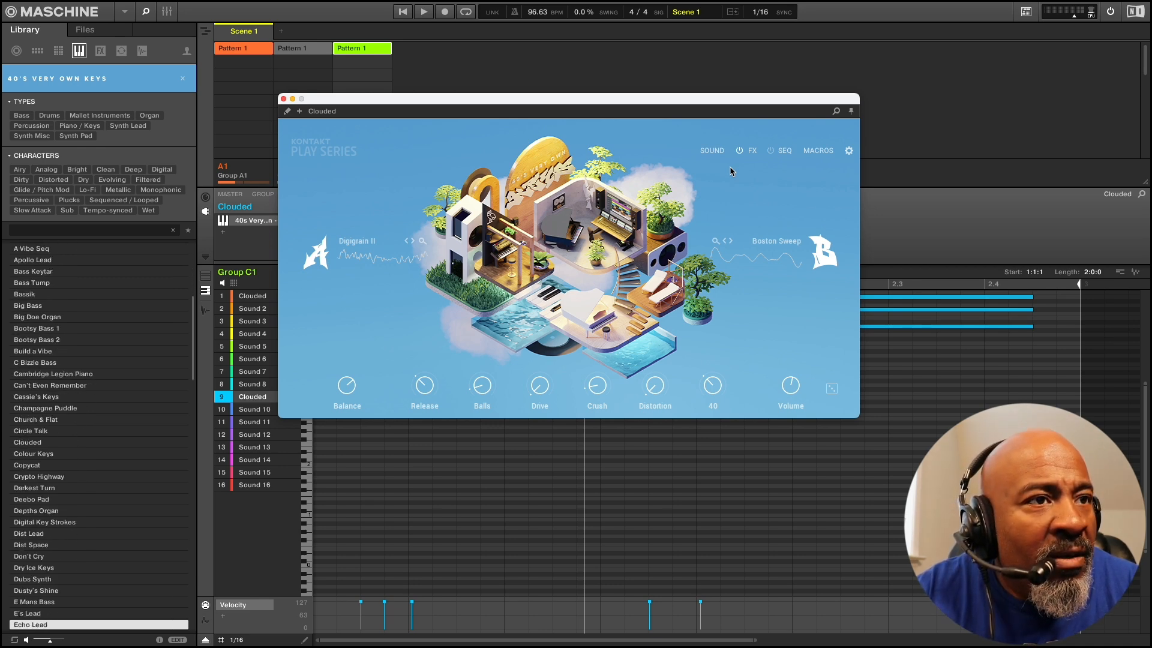
key("Return")
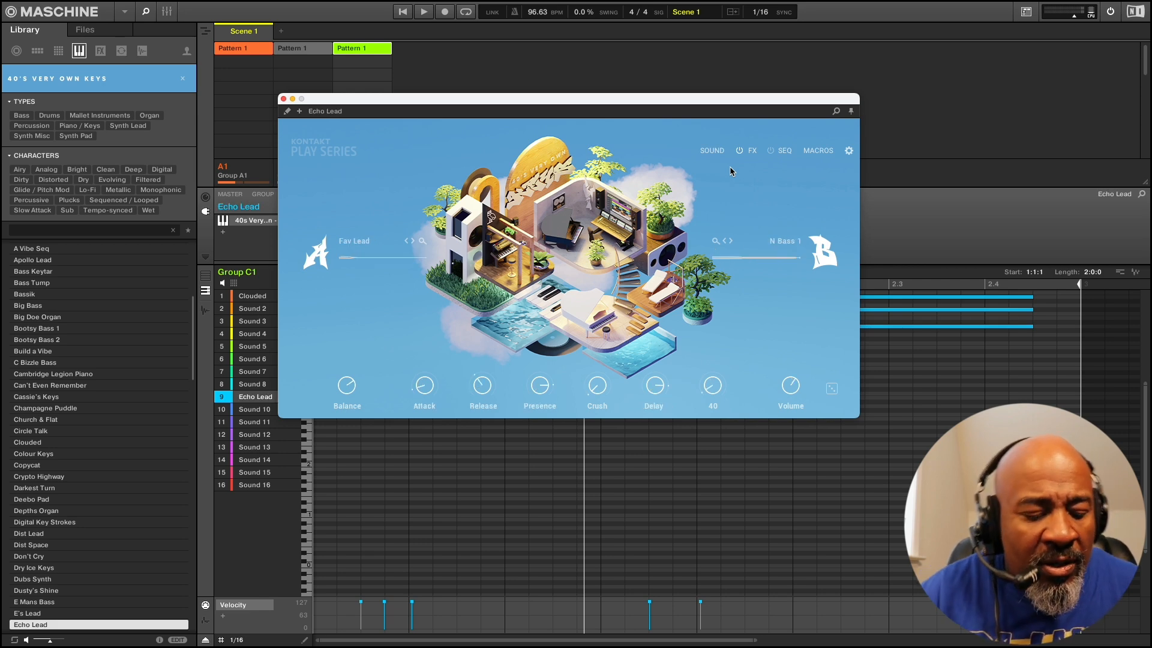
During playback, switch Echo Lead's layer B to Prime Bass and adjust its Volume and Presence
key("space")
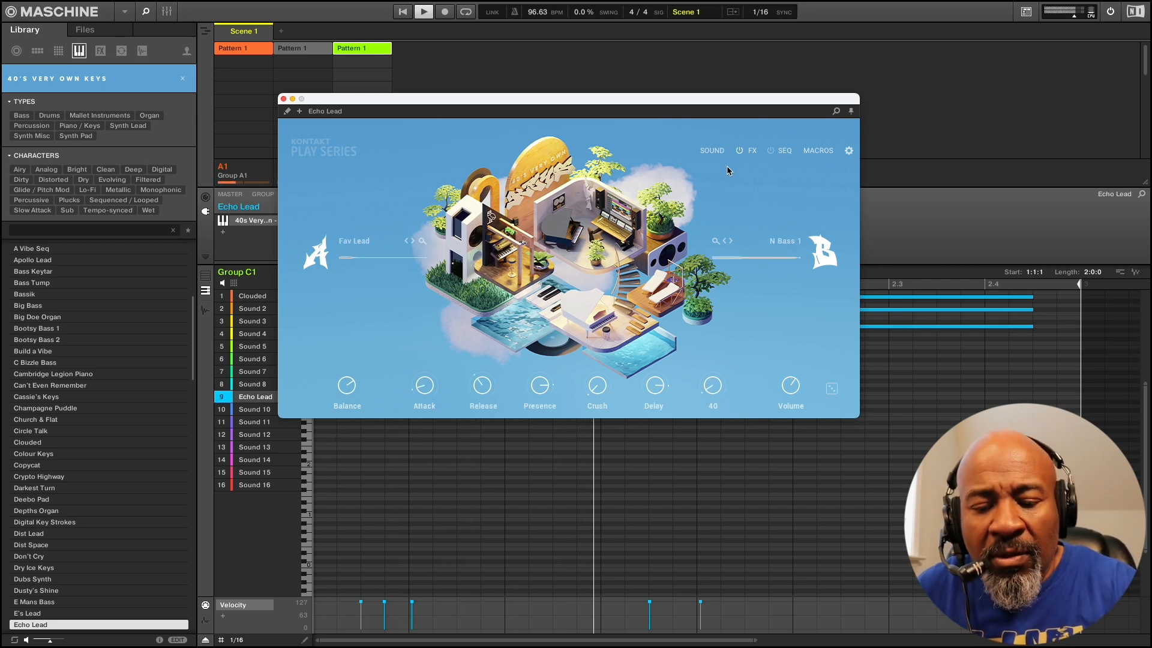
left_click_drag(789, 397, 788, 410)
left_click(731, 240)
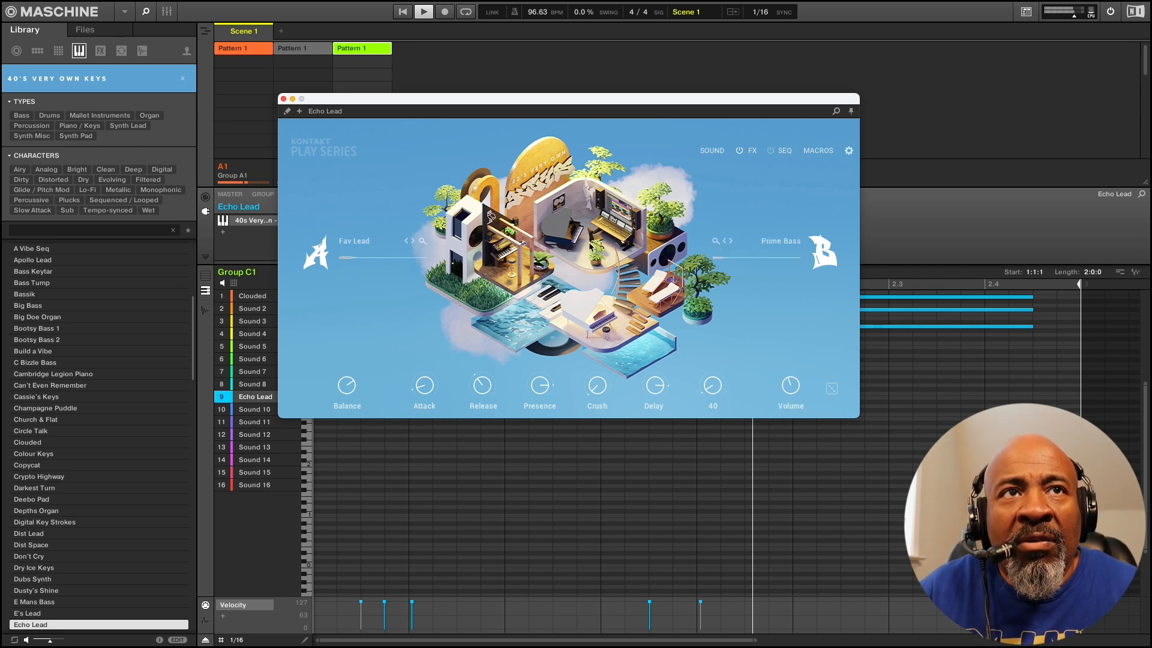
left_click_drag(551, 385, 539, 408)
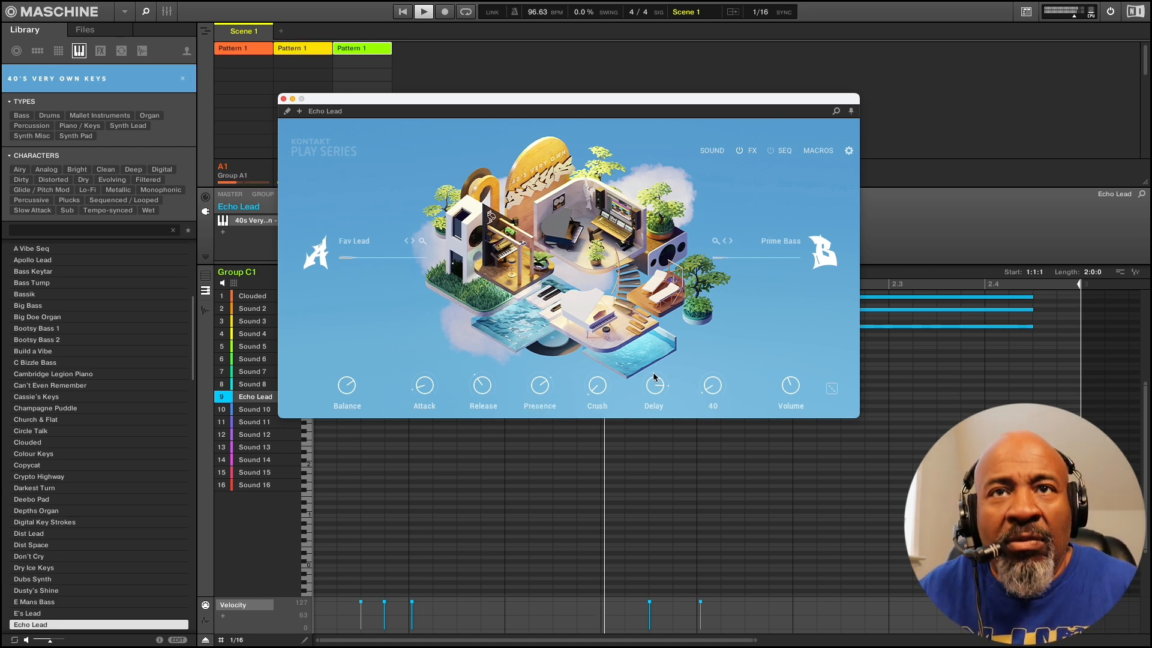
left_click_drag(784, 379, 788, 396)
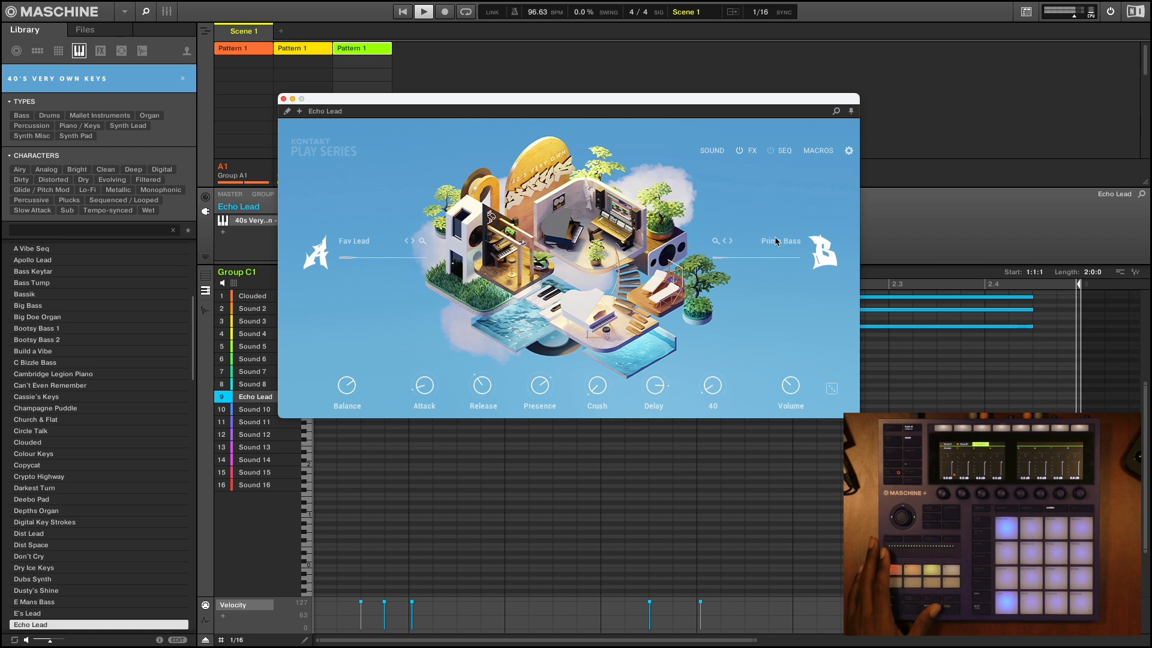
Change Echo Lead's layer B to Piano Lofi, set Volume to about -12.9 dB, and lower Presence and Delay
left_click(732, 241)
left_click(732, 240)
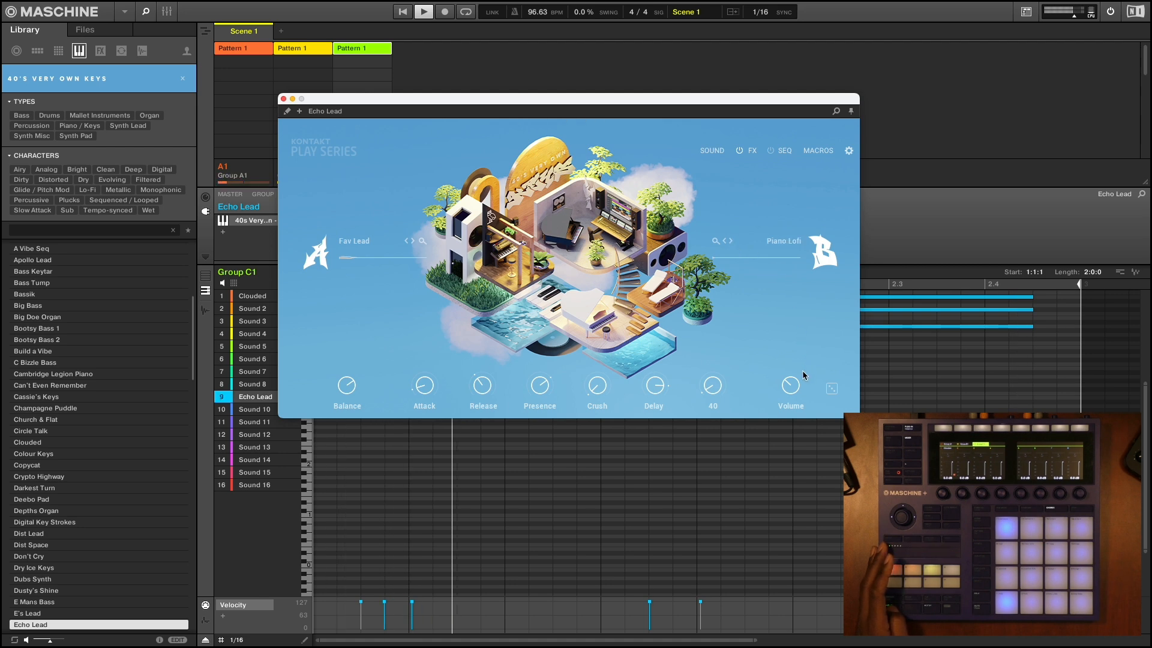
mouse_move(791, 382)
left_click_drag(788, 379, 789, 375)
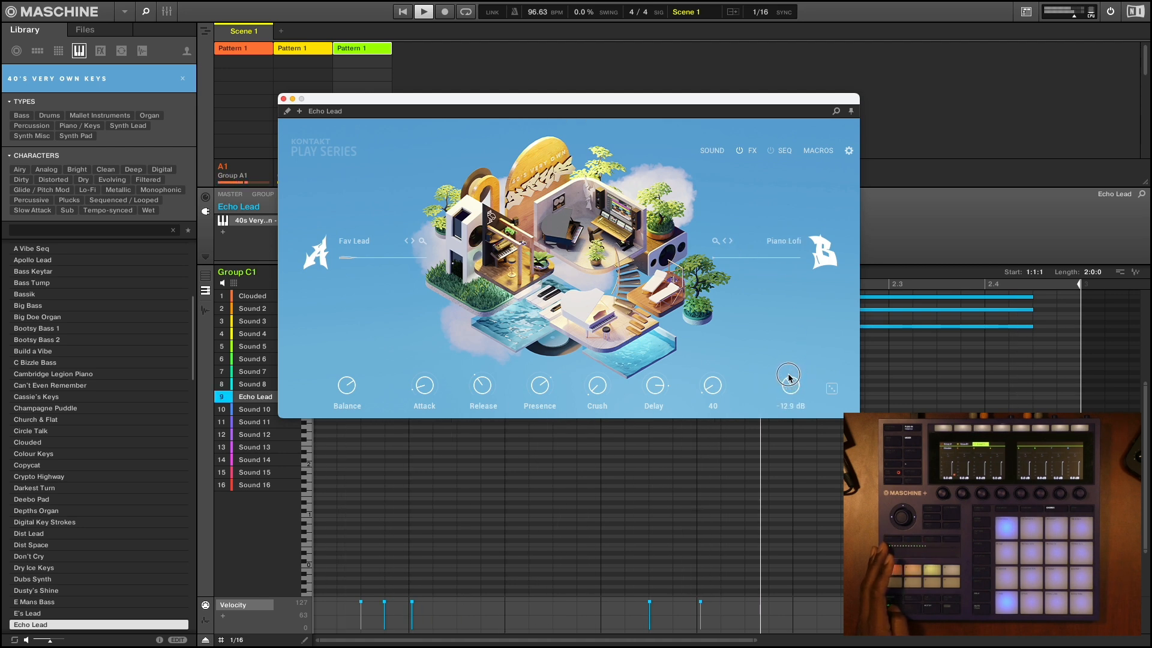
left_click_drag(533, 389, 540, 405)
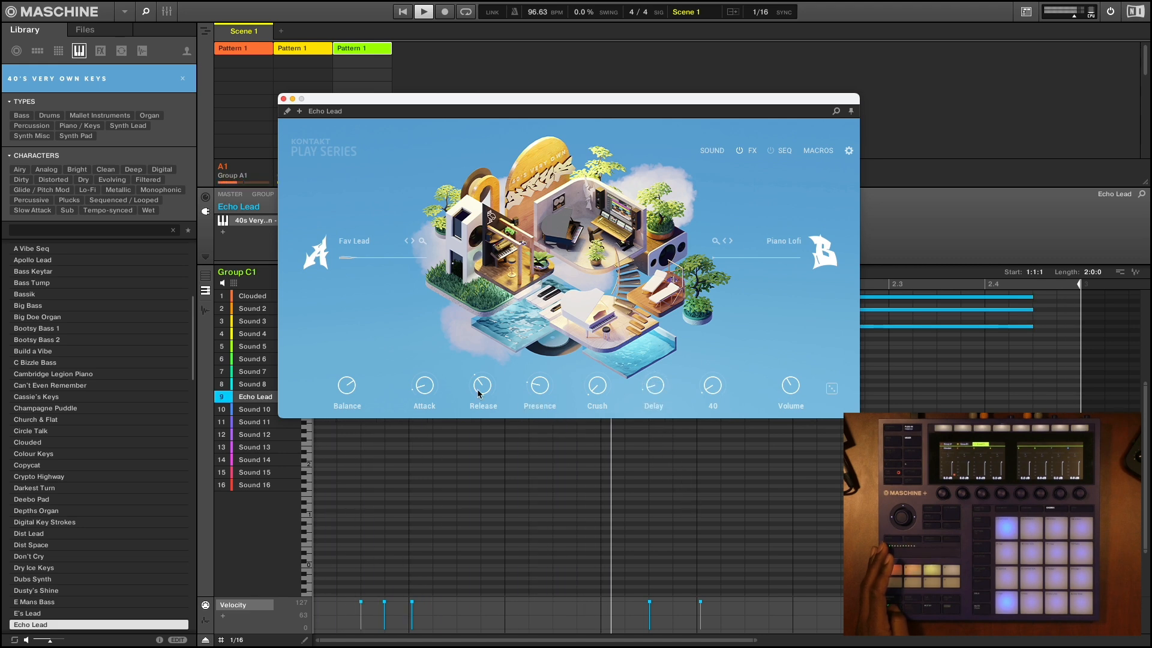
Lower the Tune of the DFA Kit in Group A1 and play the drum, keys and lead patterns together
key("space")
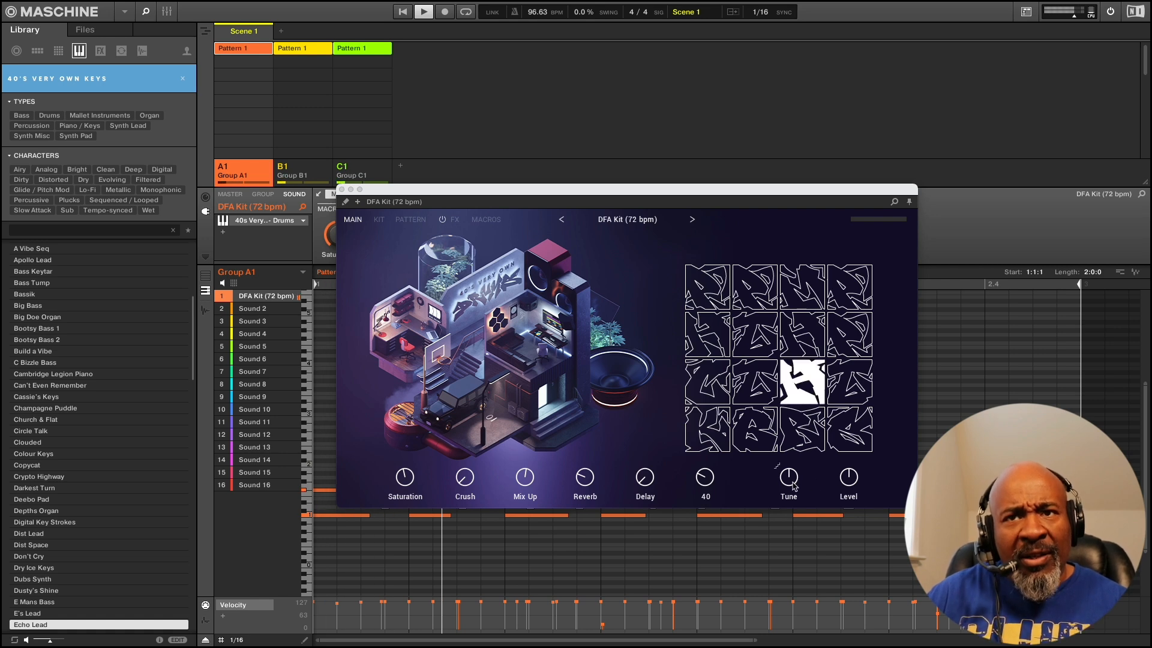
left_click_drag(793, 486, 801, 516)
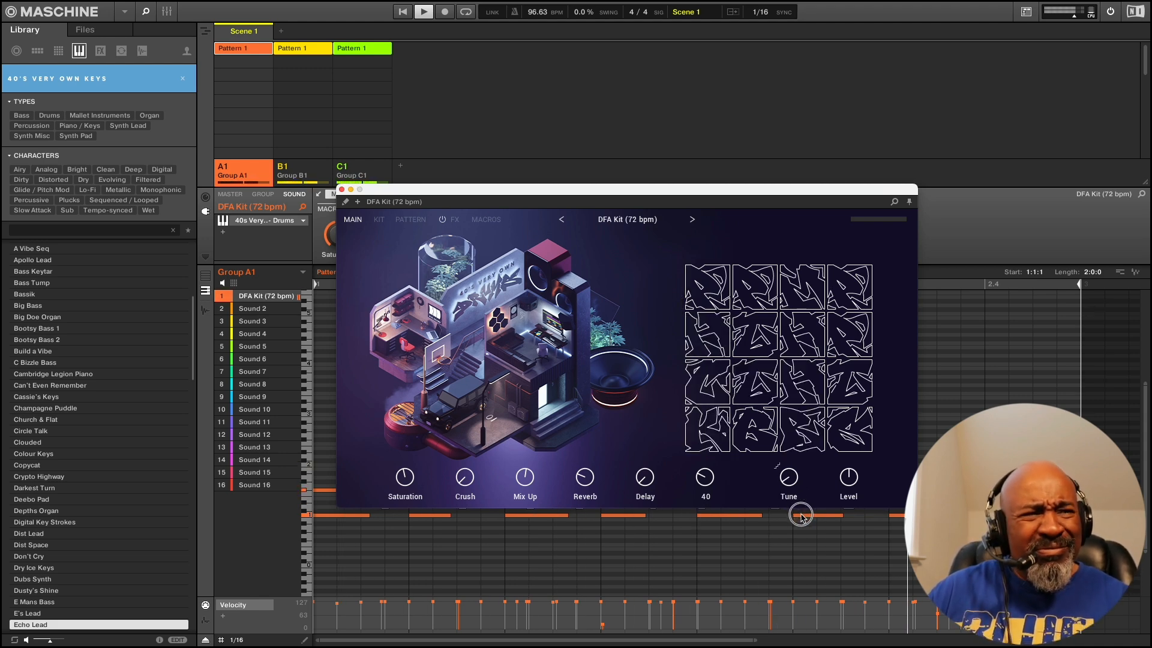
left_click_drag(801, 515, 801, 515)
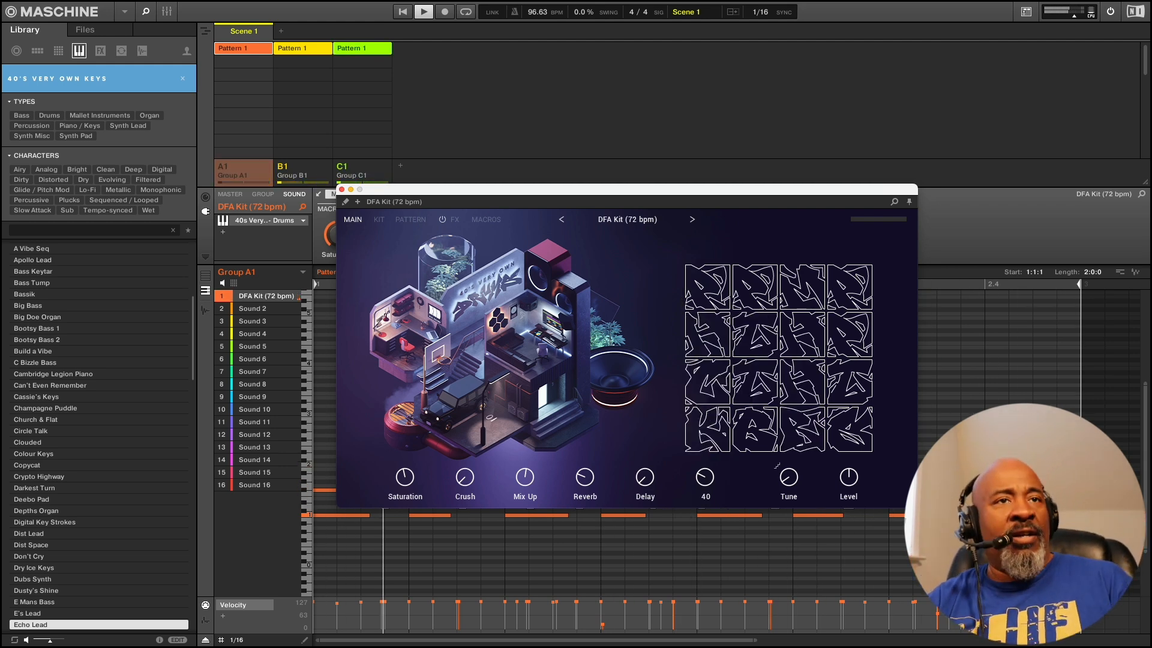
key("space")
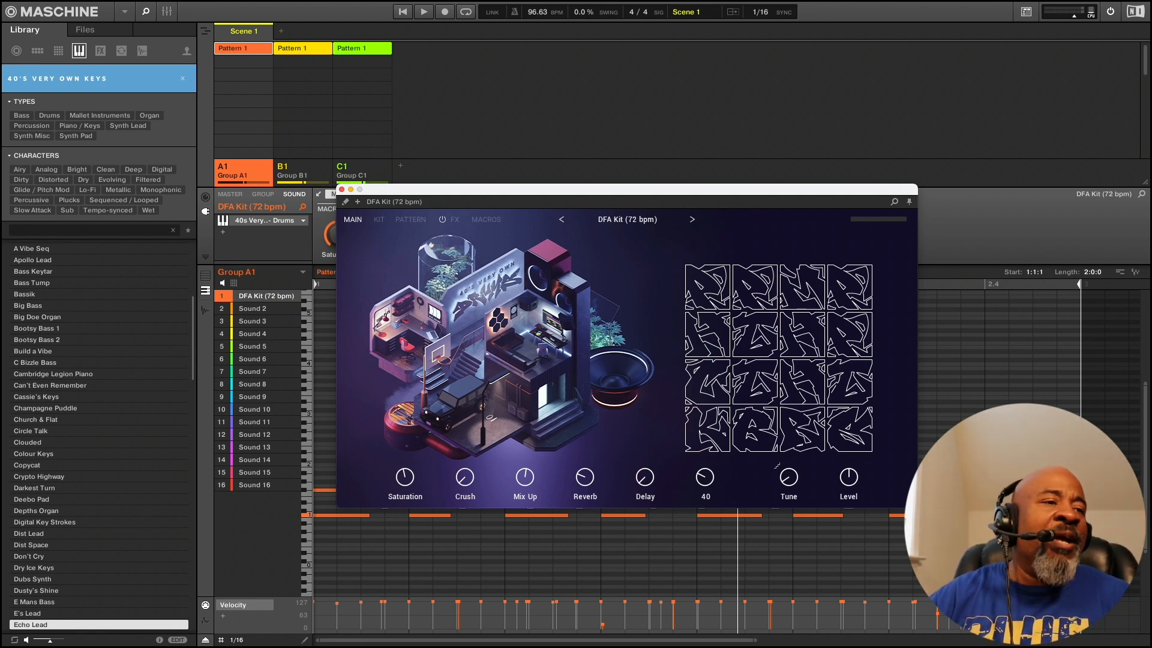
key("space")
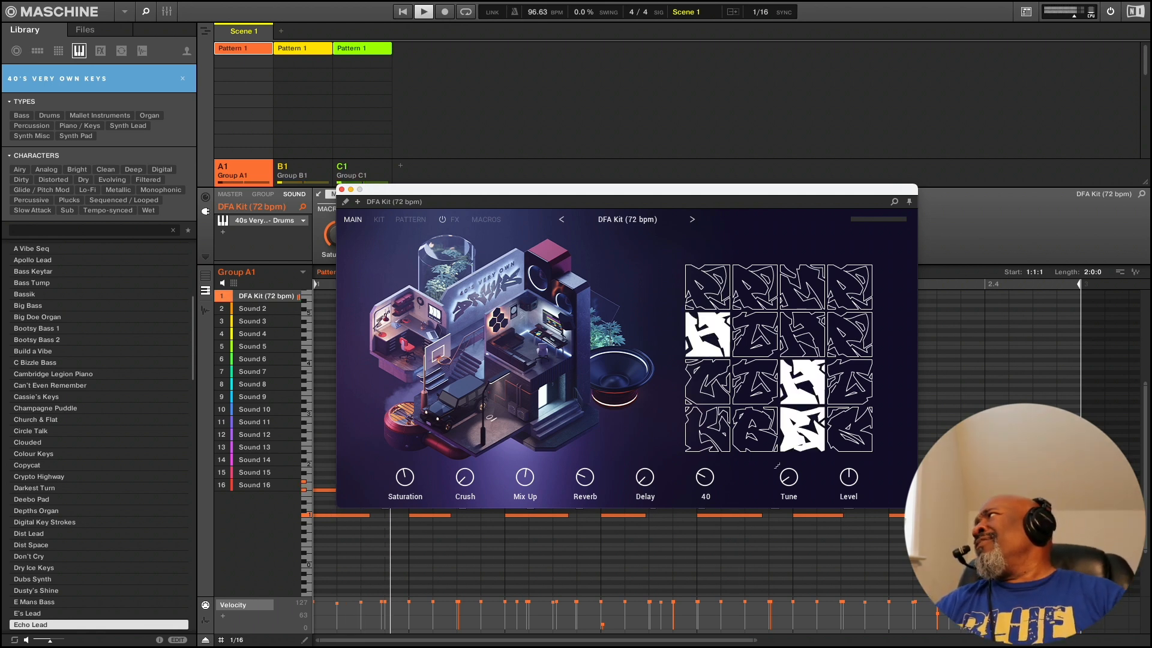